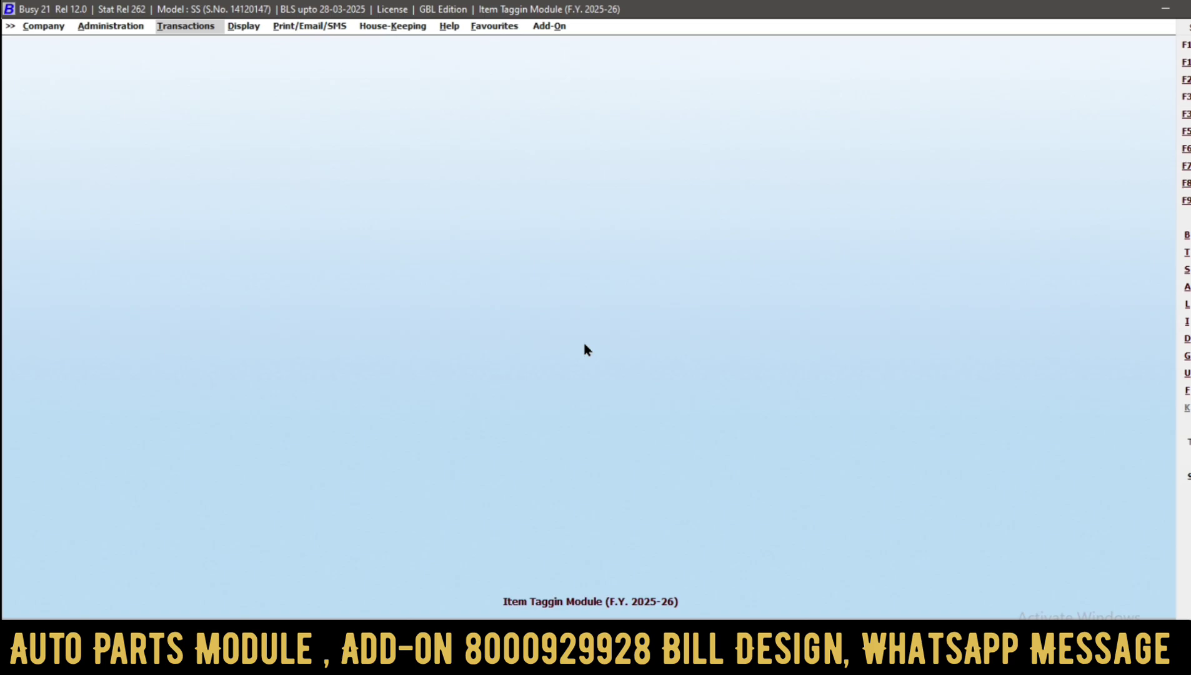
{"action": "key", "text": "Left"}
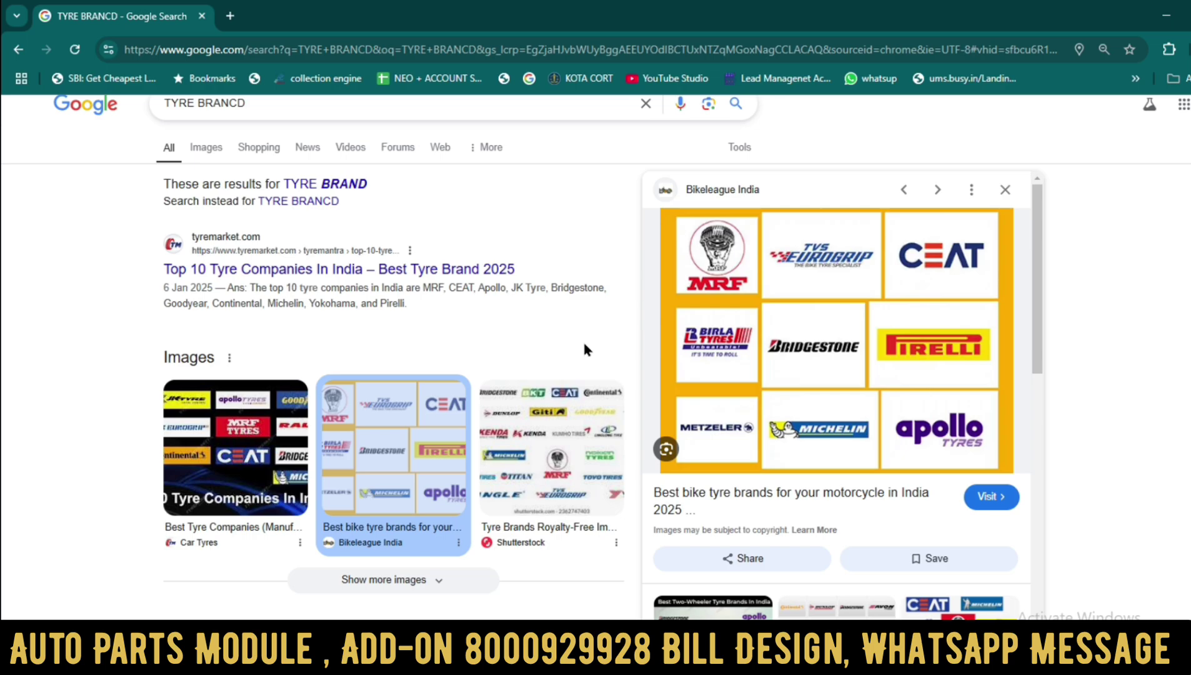
{"action": "key", "text": "alt+Tab"}
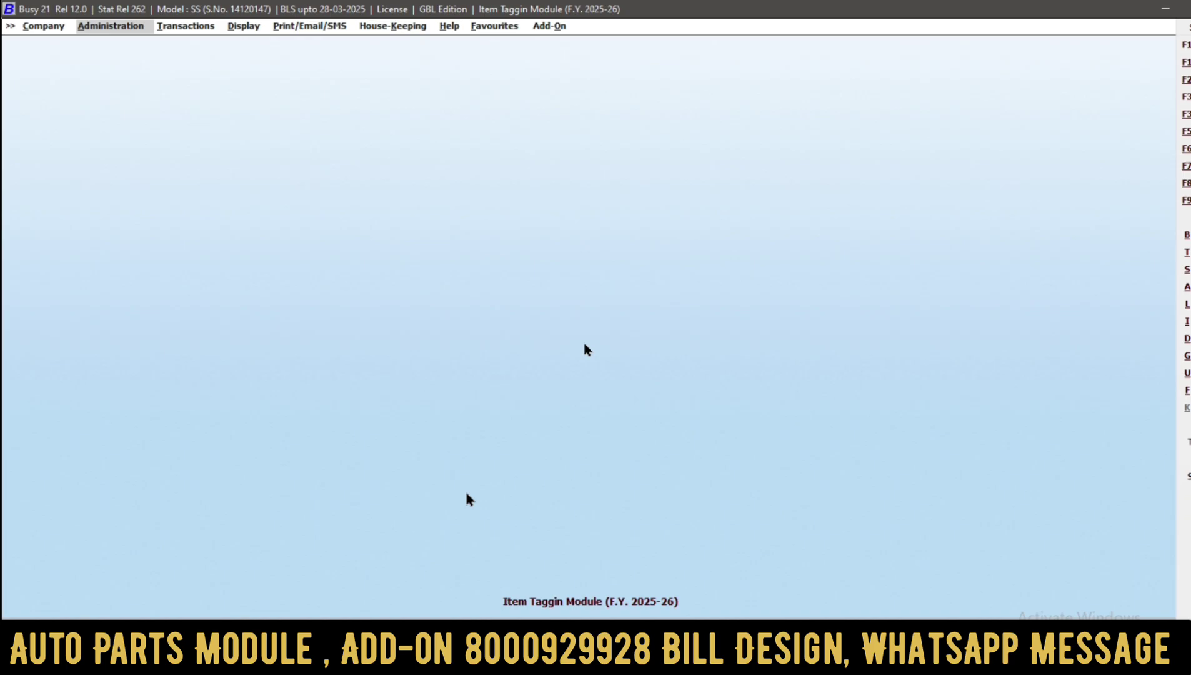
{"action": "key", "text": "Right"}
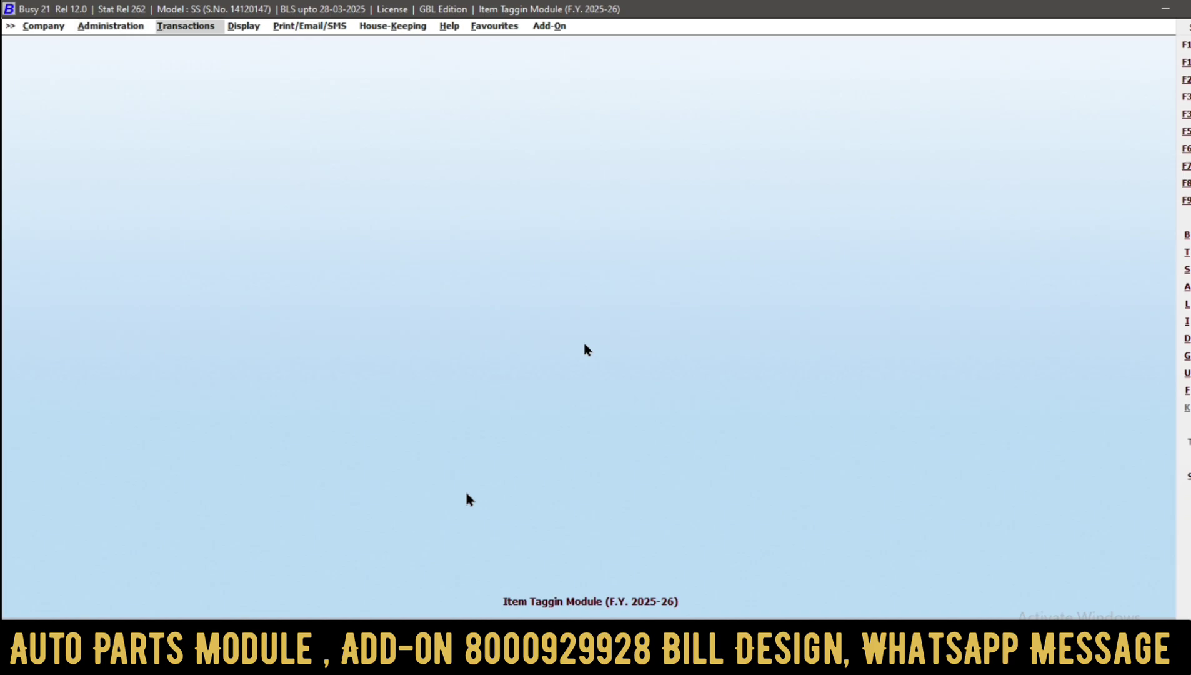
{"action": "key", "text": "Return"}
{"action": "key", "text": "Down"}
{"action": "key", "text": "Down"}
{"action": "key", "text": "Up"}
{"action": "key", "text": "Up"}
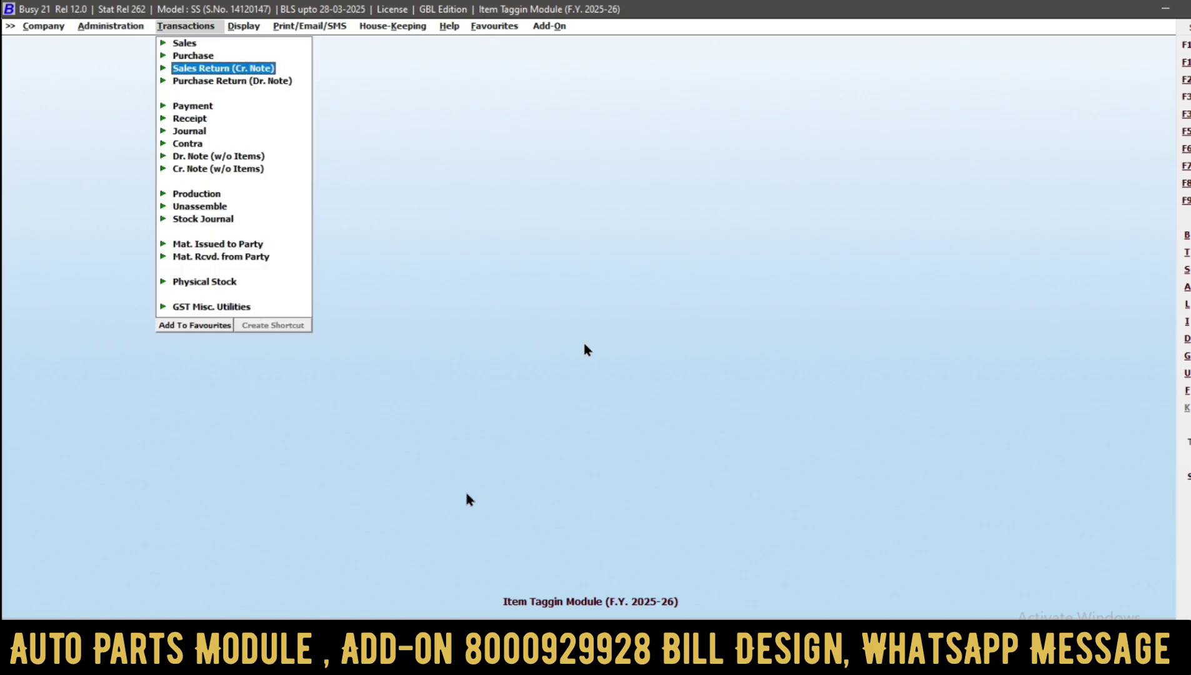
- Open the list of item masters for modification and filter it by 2
{"action": "key", "text": "Left"}
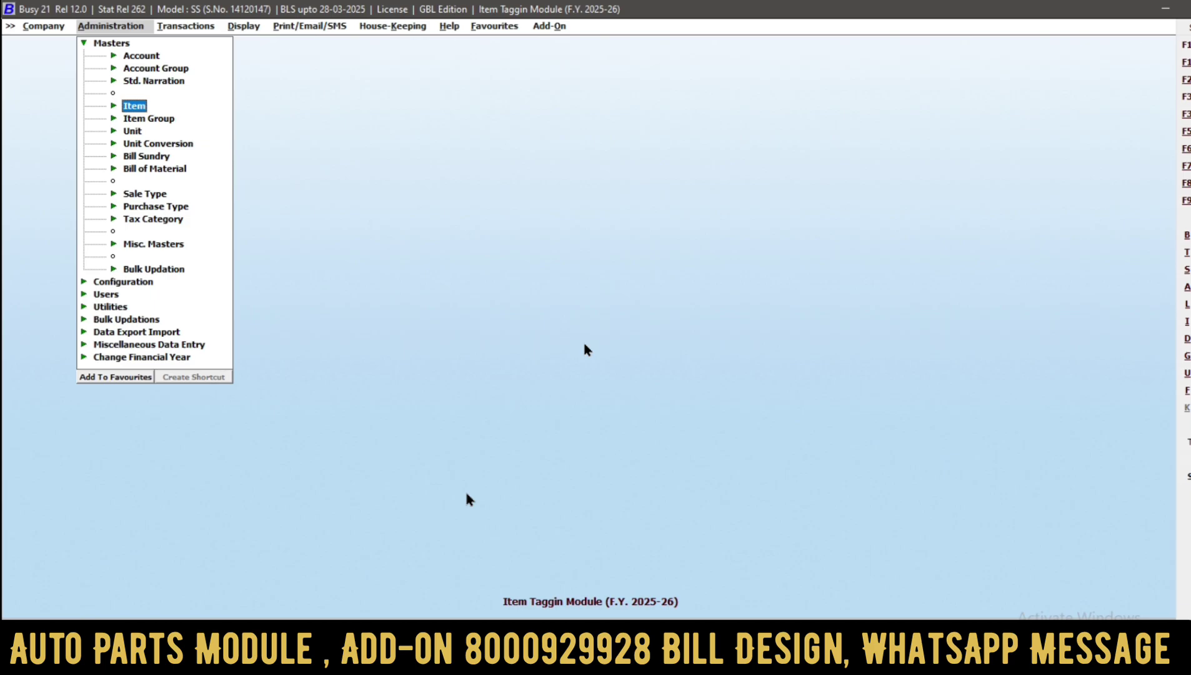
{"action": "key", "text": "Down"}
{"action": "key", "text": "Up"}
{"action": "key", "text": "Return"}
{"action": "key", "text": "Down"}
{"action": "key", "text": "Return"}
{"action": "type", "text": "2"}
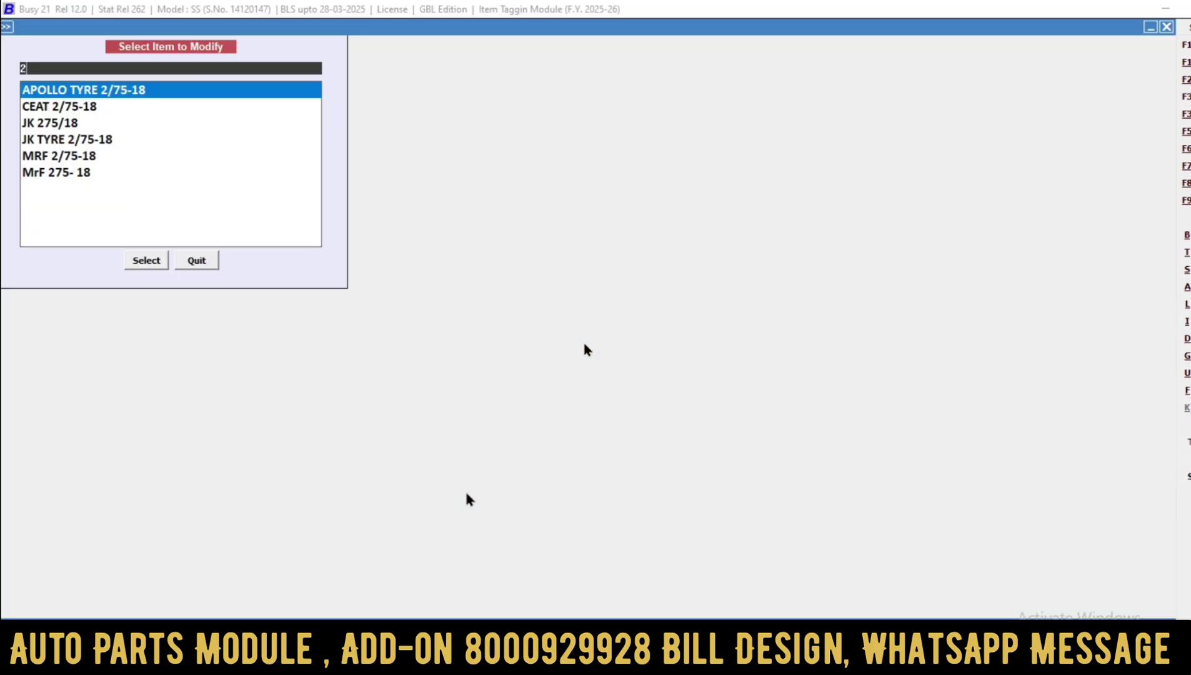
- Look through the filtered item list for the different brands stocked in the 2/75-18 tyre size
{"action": "key", "text": "Down"}
{"action": "key", "text": "Down"}
{"action": "key", "text": "Down"}
{"action": "key", "text": "Up"}
{"action": "key", "text": "Up"}
{"action": "key", "text": "Up"}
{"action": "key", "text": "Down"}
{"action": "key", "text": "Down"}
{"action": "key", "text": "Down"}
{"action": "key", "text": "Down"}
{"action": "key", "text": "Up"}
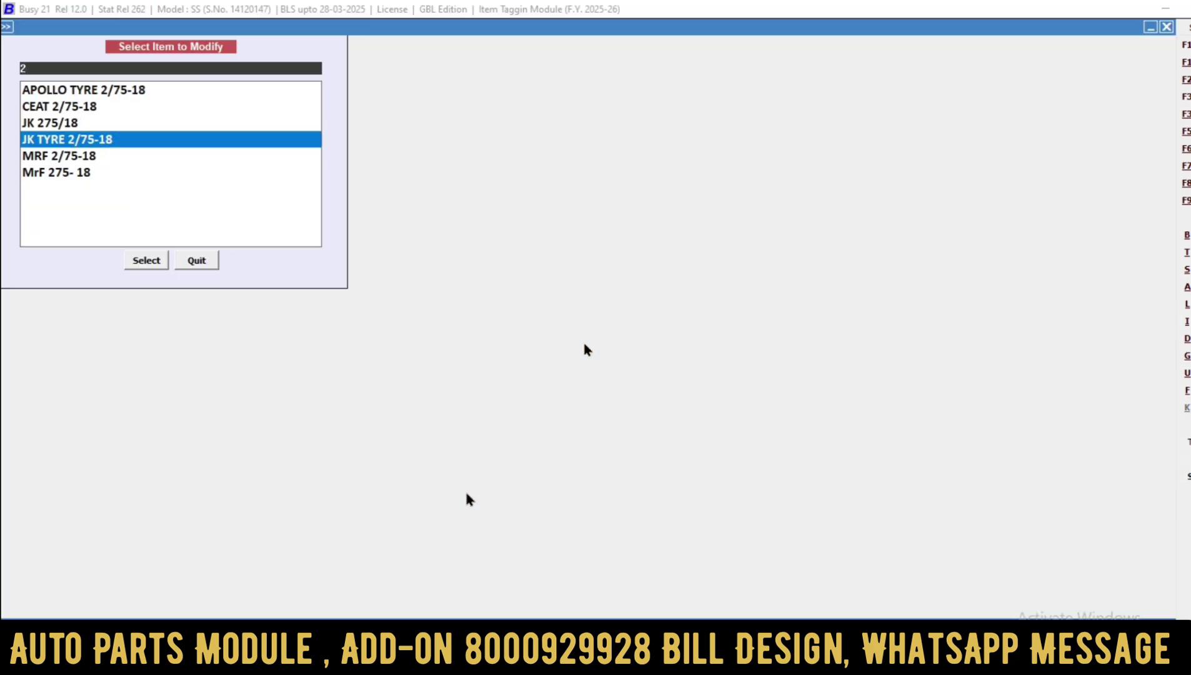
{"action": "key", "text": "Up"}
{"action": "key", "text": "Up"}
{"action": "key", "text": "Up"}
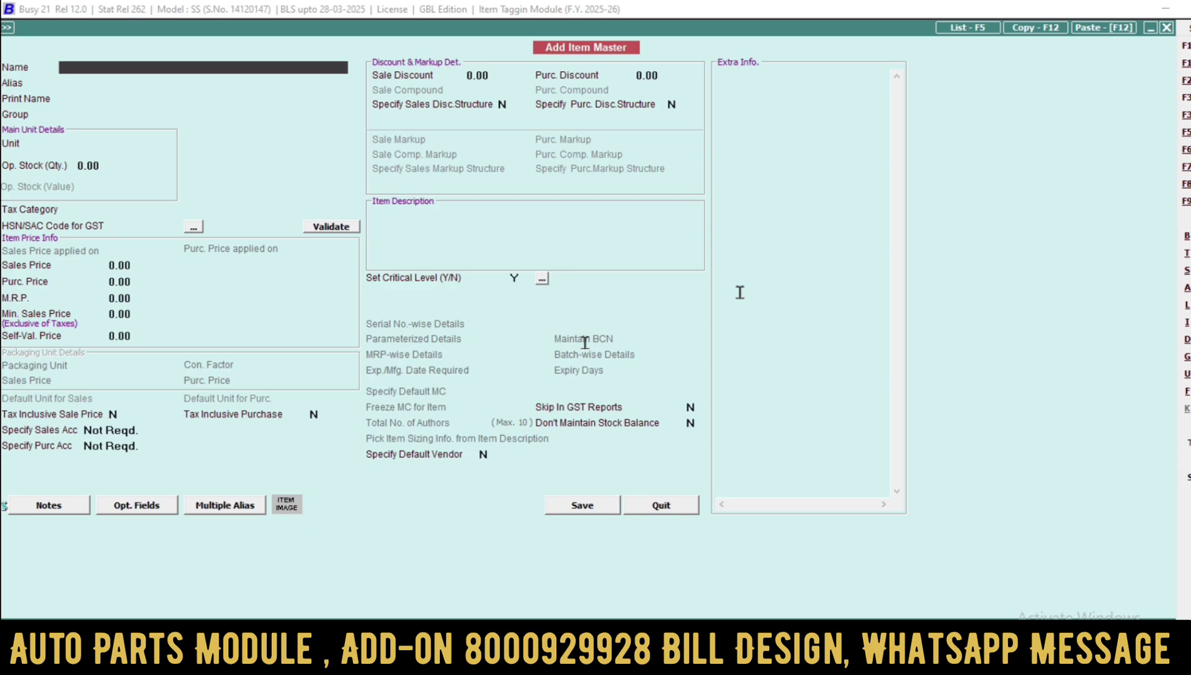
- Name the new item master BIRLA 2/75-18, leaving the alias blank and keeping the same print name
{"action": "type", "text": "BIRLA 2/75 1"}
{"action": "key", "text": "BackSpace"}
{"action": "type", "text": "-18"}
{"action": "key", "text": "Return"}
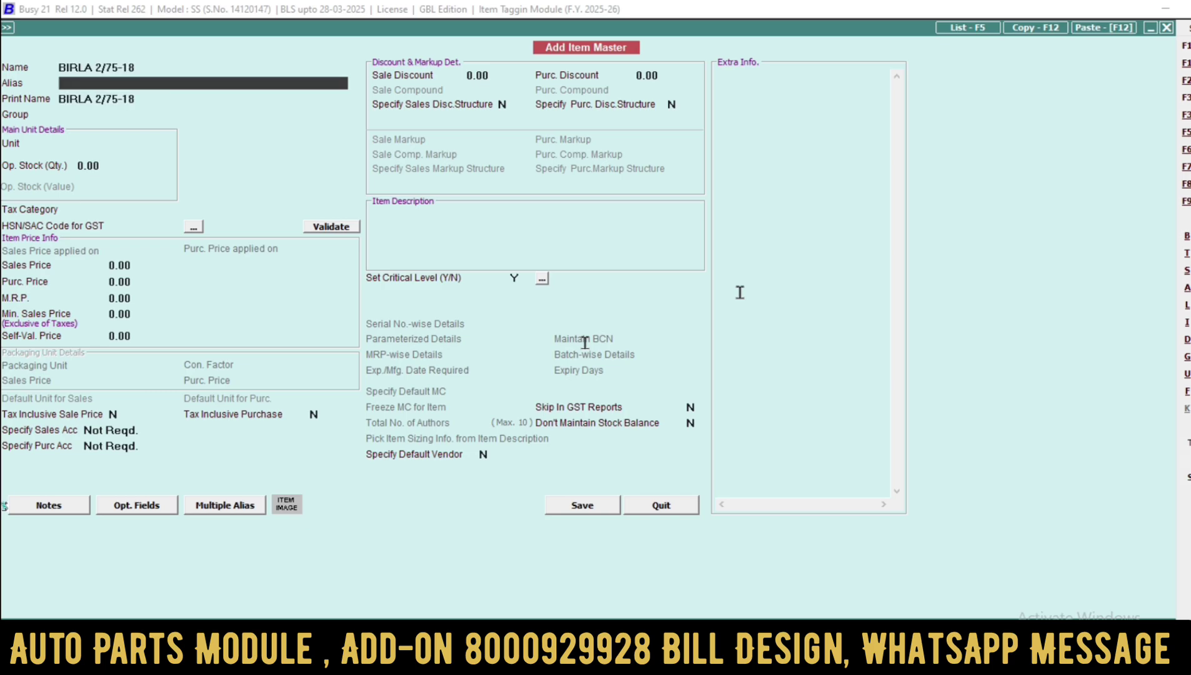
{"action": "key", "text": "Return"}
{"action": "key", "text": "Return"}
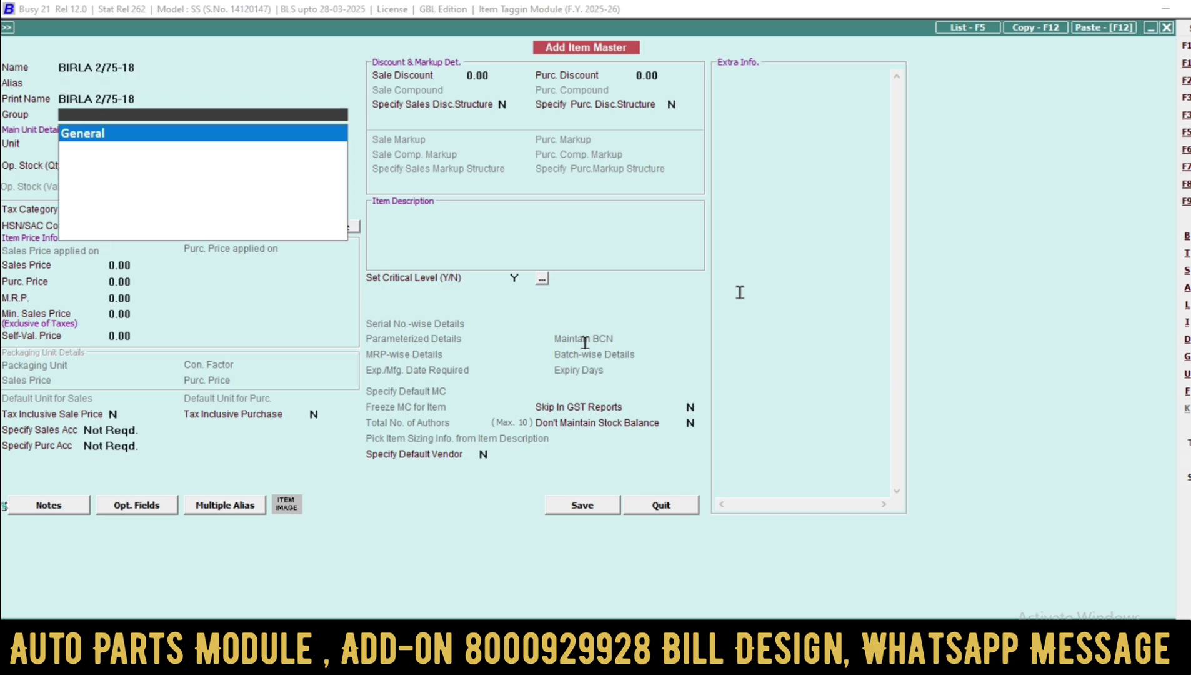
- Return to the item name and change it to BIRLA TYRE 2/75-18
{"action": "key", "text": "Escape"}
{"action": "key", "text": "Escape"}
{"action": "key", "text": "Escape"}
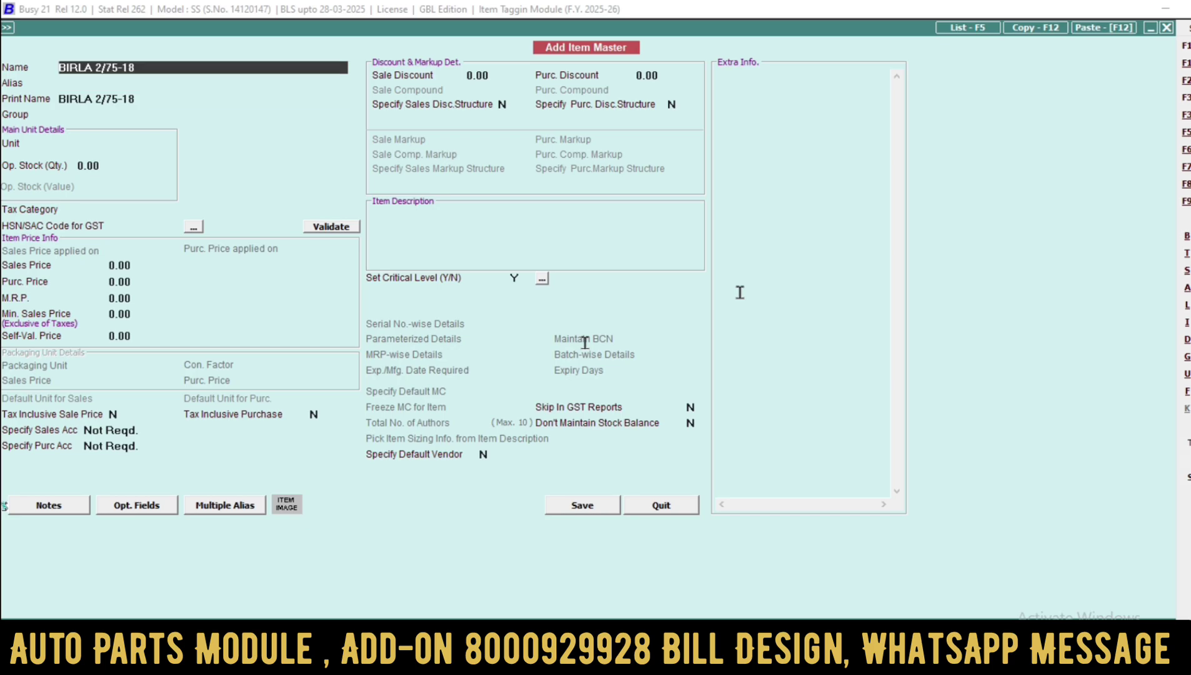
{"action": "type", "text": "TYRE"}
{"action": "key", "text": "Return"}
{"action": "key", "text": "Return"}
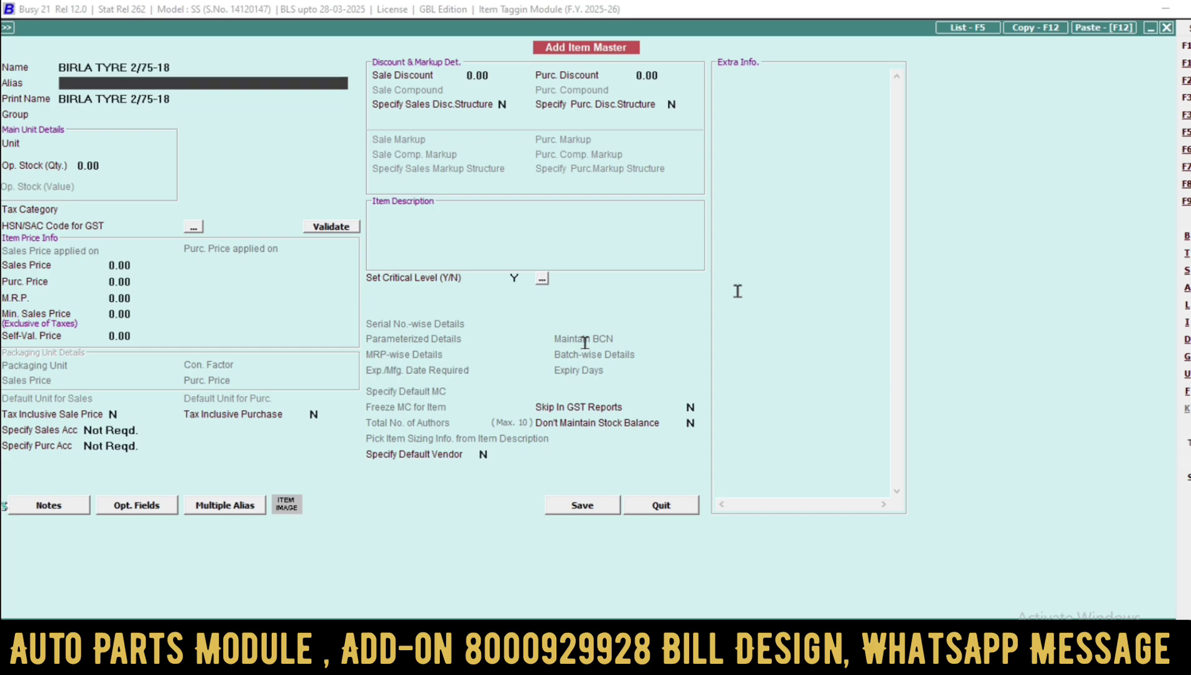
- Assign the Birla tyre item to the General group and set its unit to Pcs
{"action": "key", "text": "Return"}
{"action": "key", "text": "Return"}
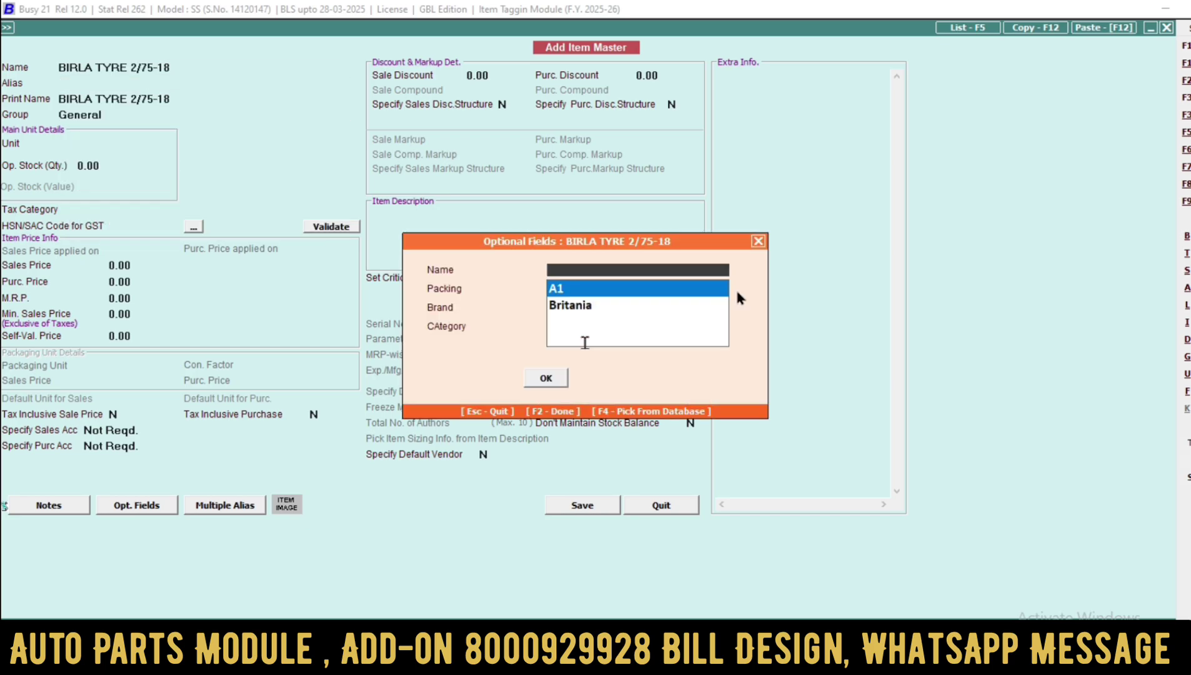
{"action": "key", "text": "Escape"}
{"action": "type", "text": "pcs"}
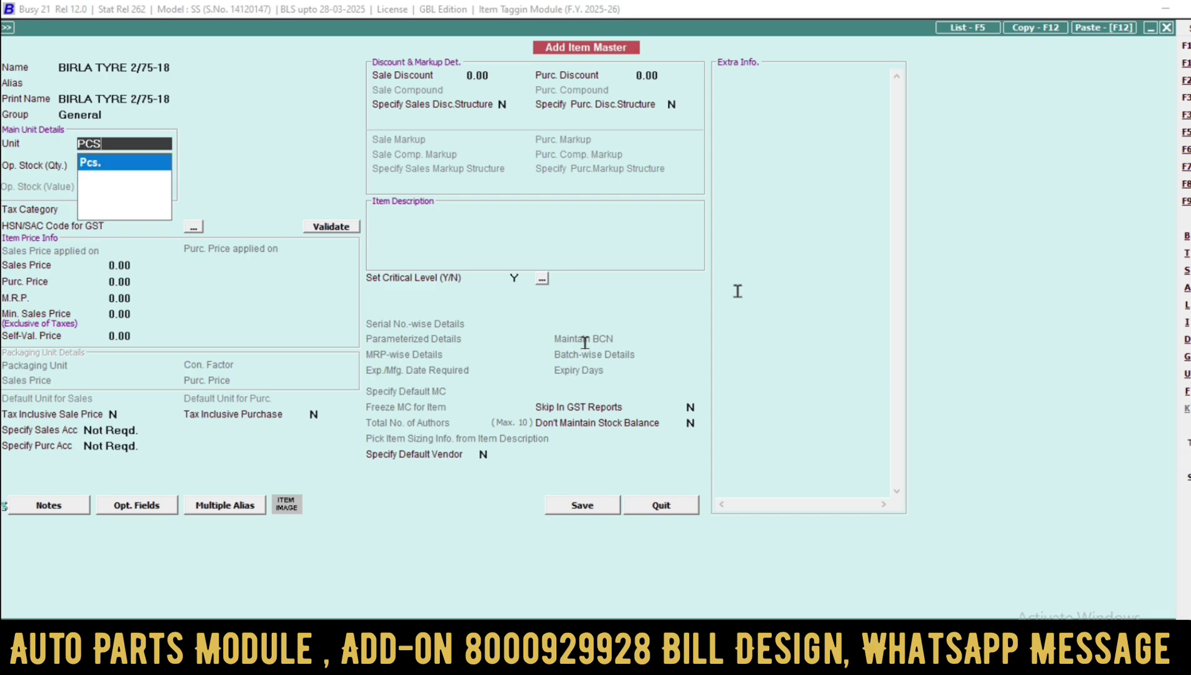
{"action": "key", "text": "Return"}
- Set the Name optional field of the Birla tyre item to A1
{"action": "key", "text": "Escape"}
{"action": "key", "text": "Escape"}
{"action": "key", "text": "Return"}
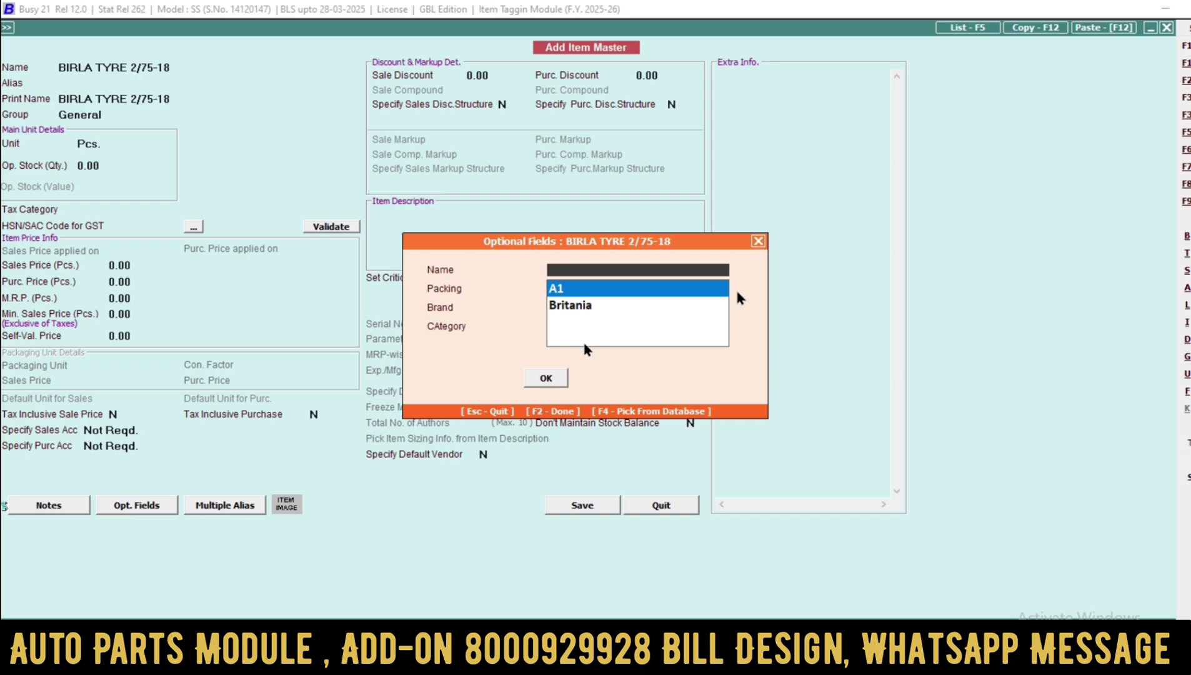
{"action": "key", "text": "Return"}
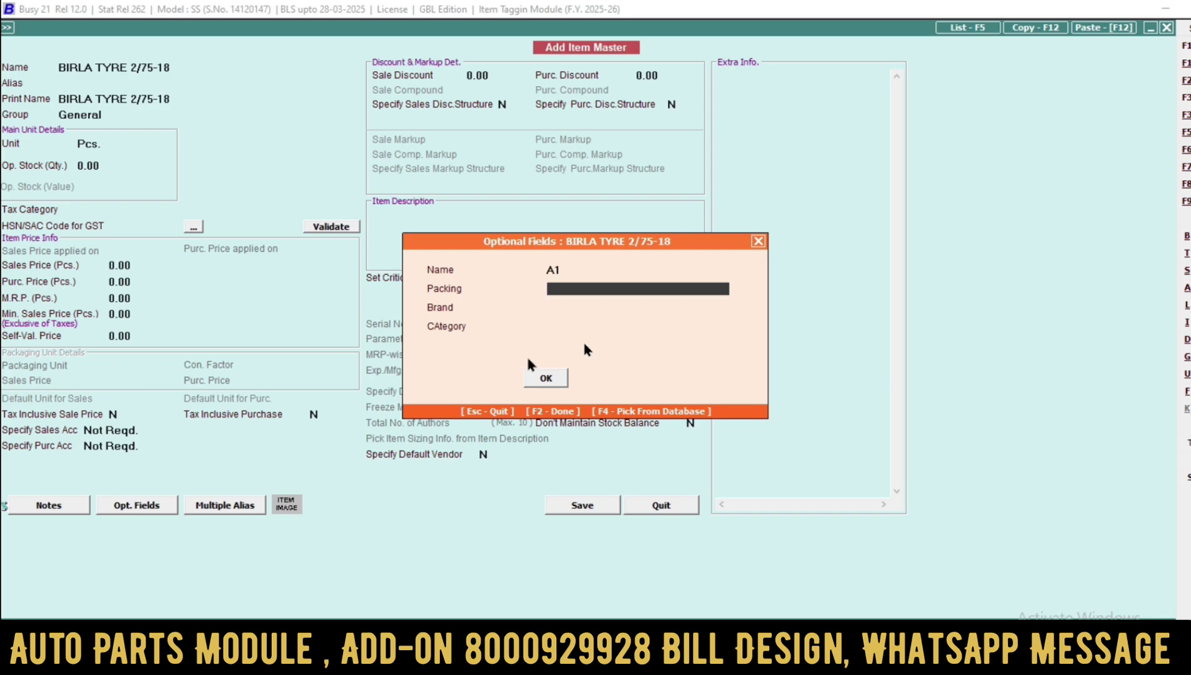
{"action": "left_click", "coordinate": [548, 379]}
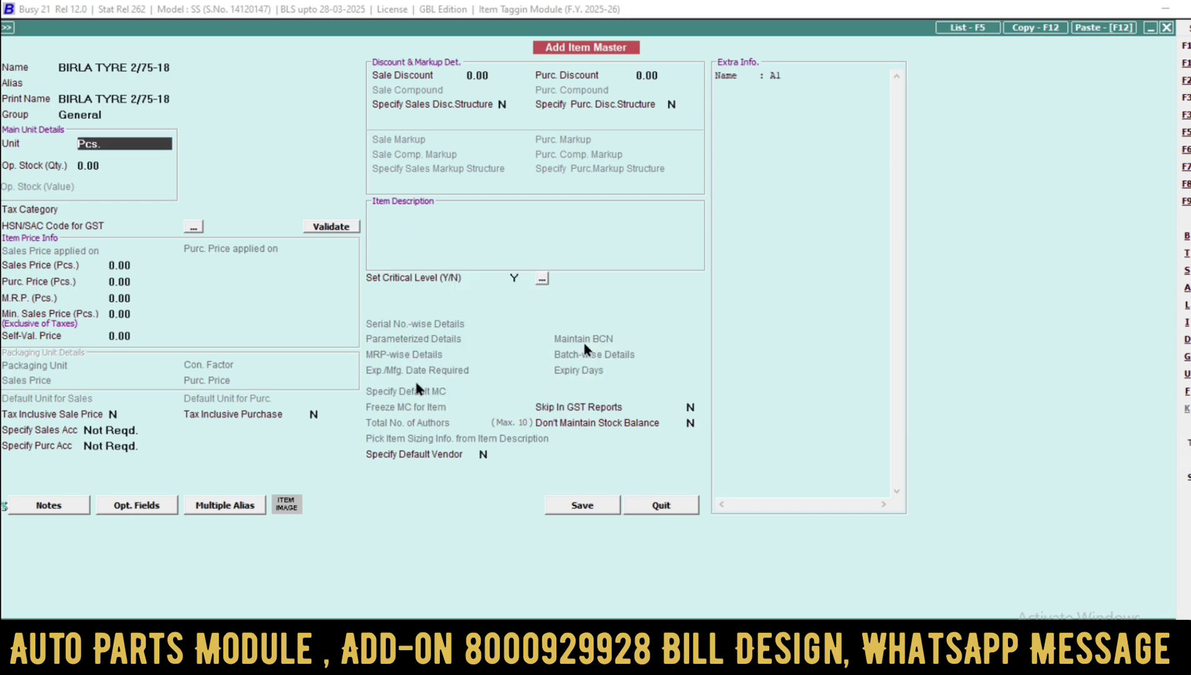
- Set the Birla tyre item's tax category to GST 28% and its HSN/SAC code to 1234
{"action": "key", "text": "Return"}
{"action": "key", "text": "Return"}
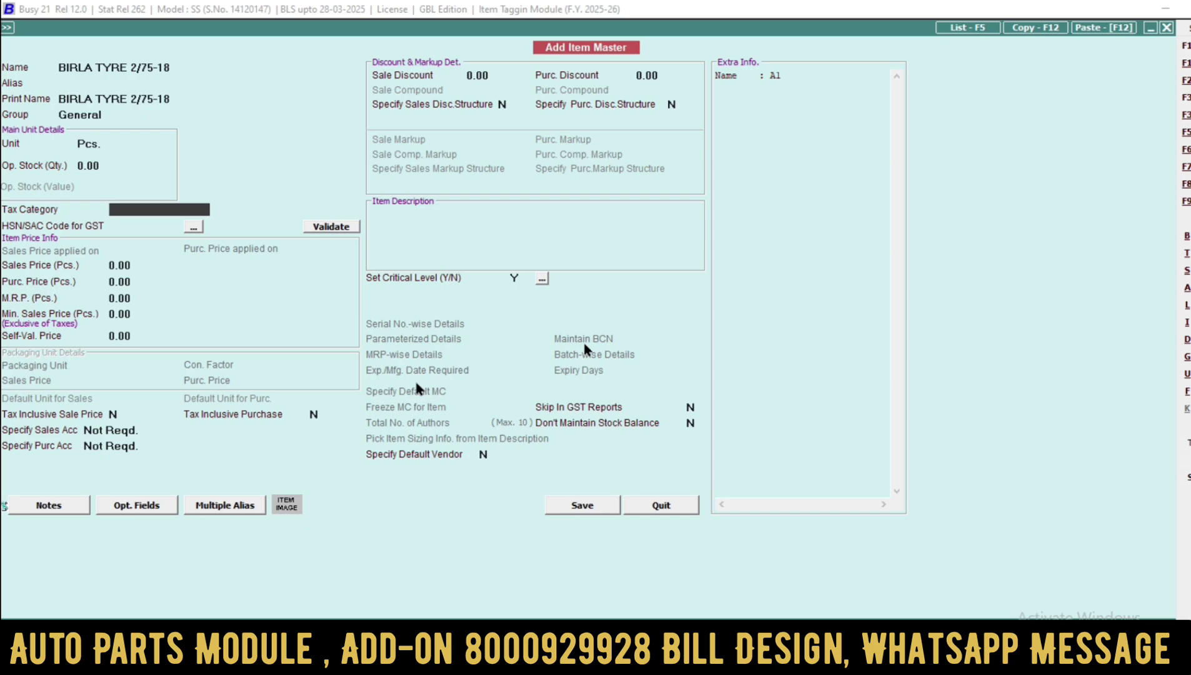
{"action": "type", "text": "G"}
{"action": "key", "text": "Down"}
{"action": "key", "text": "Return"}
{"action": "key", "text": "Down"}
{"action": "key", "text": "Return"}
{"action": "type", "text": "12"}
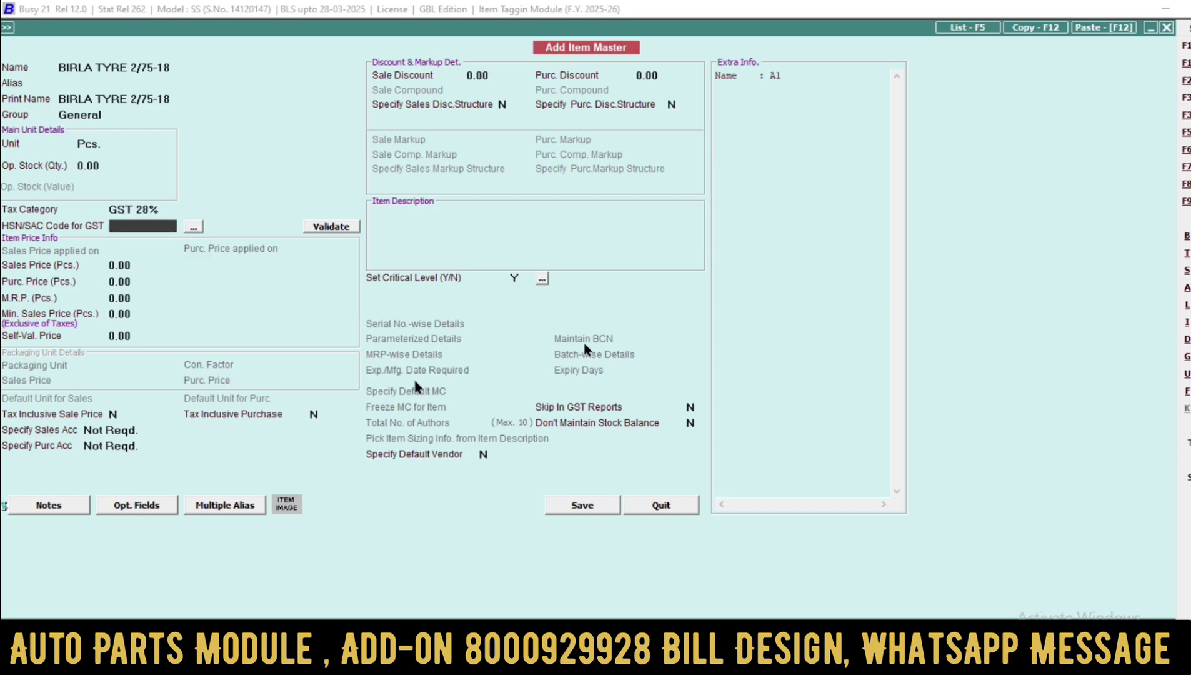
{"action": "type", "text": "34"}
{"action": "key", "text": "Return"}
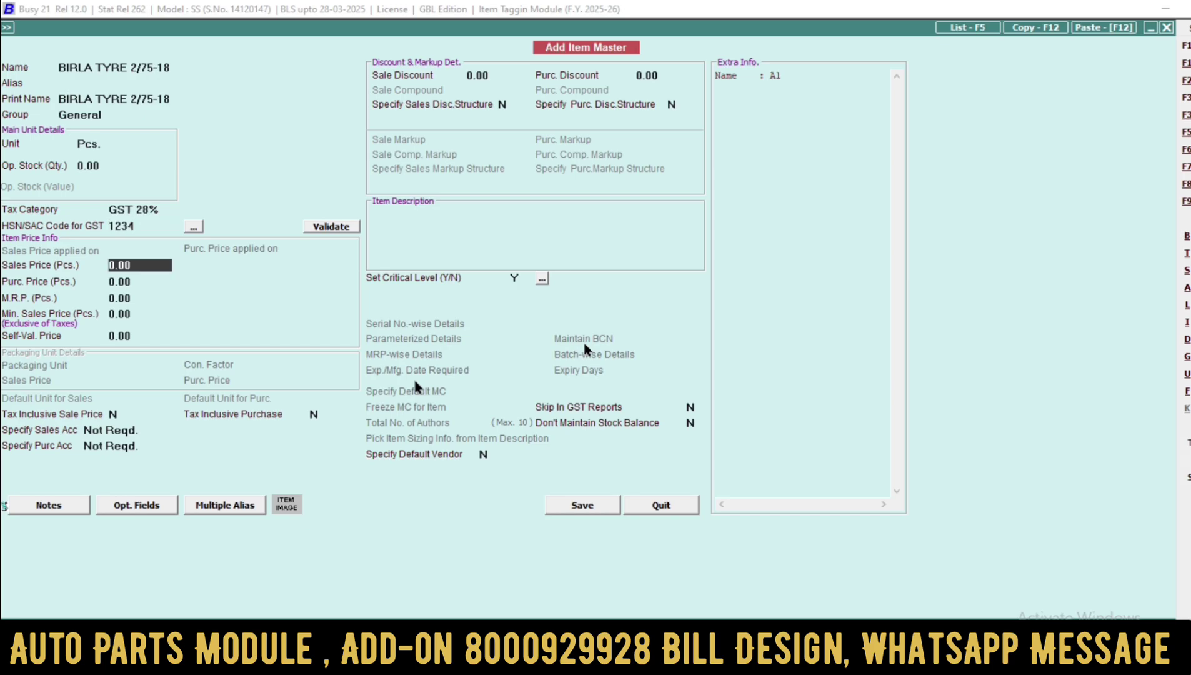
- Set the Birla tyre item's sales price to 1,625 and save the item
{"action": "type", "text": "1,6"}
{"action": "type", "text": "25"}
{"action": "key", "text": "Return"}
{"action": "key", "text": "Return"}
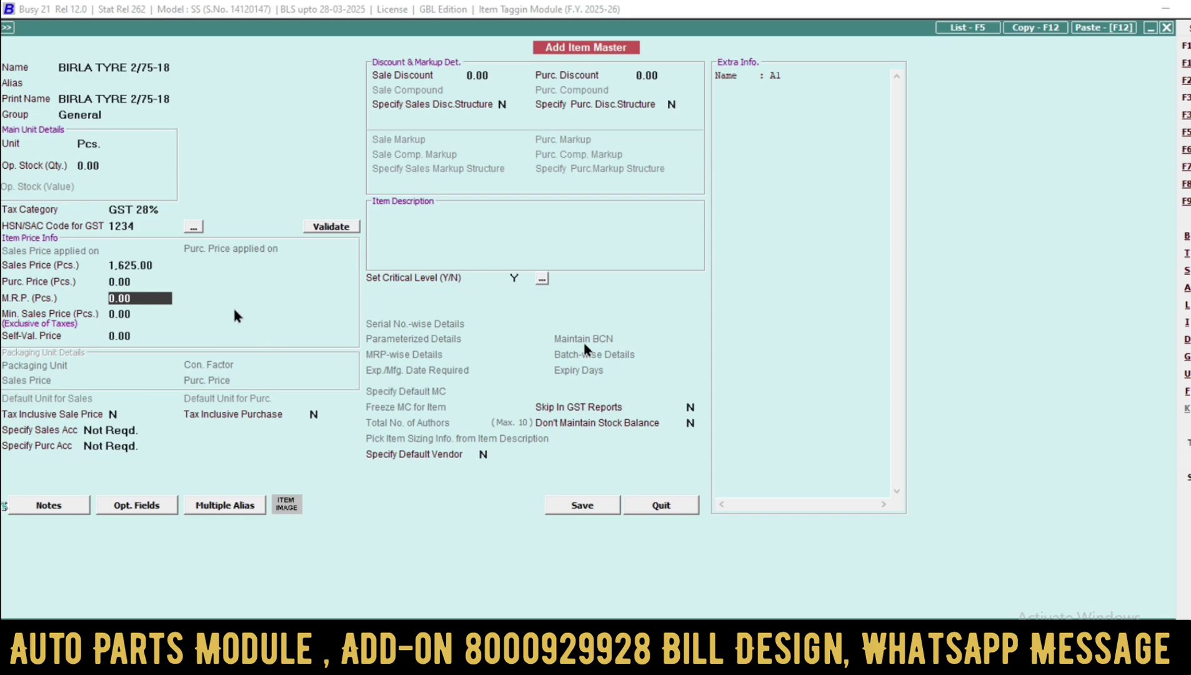
{"action": "left_click", "coordinate": [583, 506]}
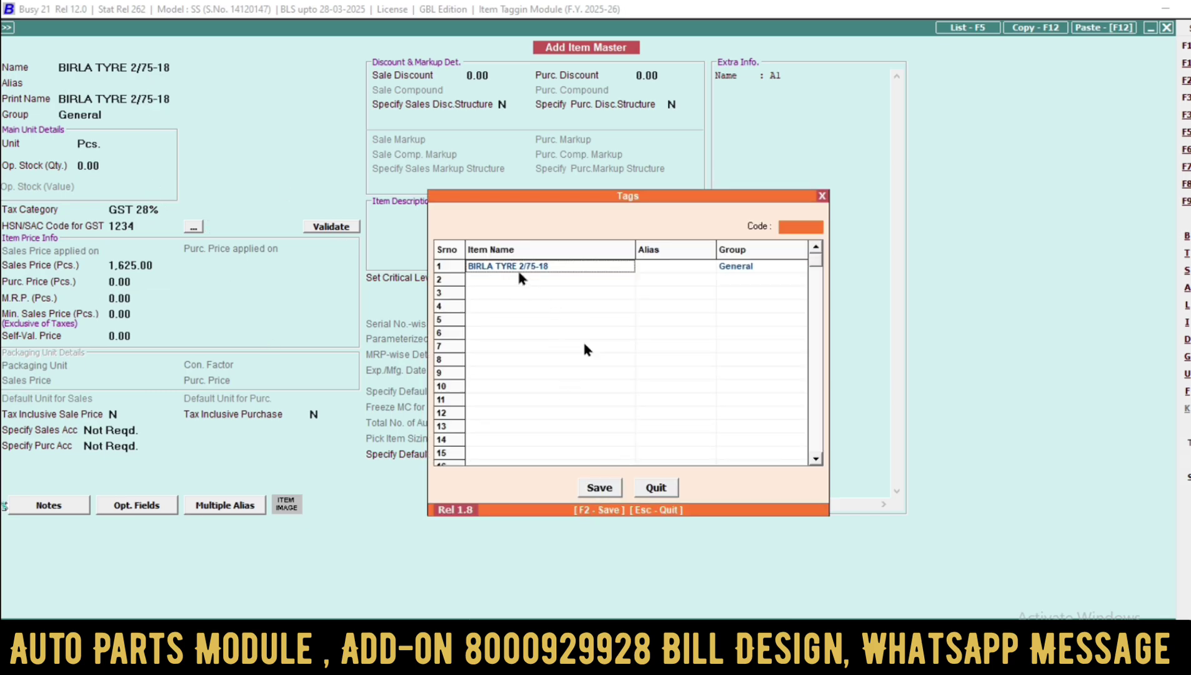
- Tag the Birla tyre with MRF 2/75-18, APOLLO TYRE 2/75-18, CEAT 2/75-18 and JK 275/18, save the tags and close the form
{"action": "left_click", "coordinate": [511, 281]}
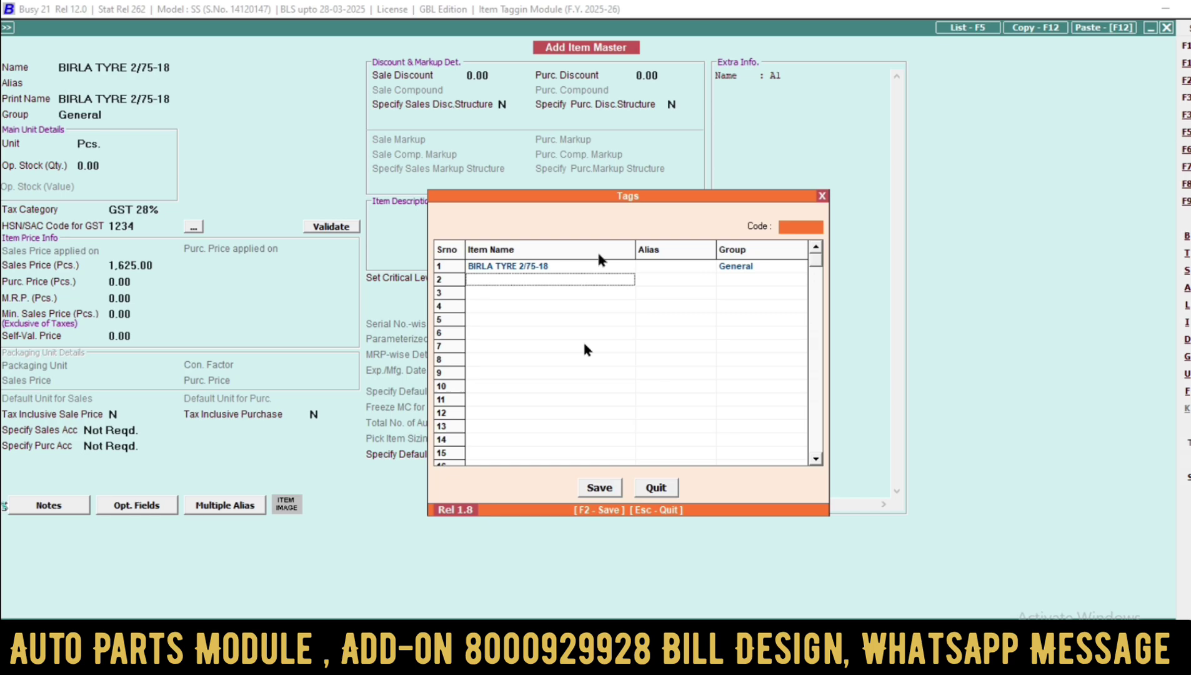
{"action": "type", "text": "MRF 2/75-18"}
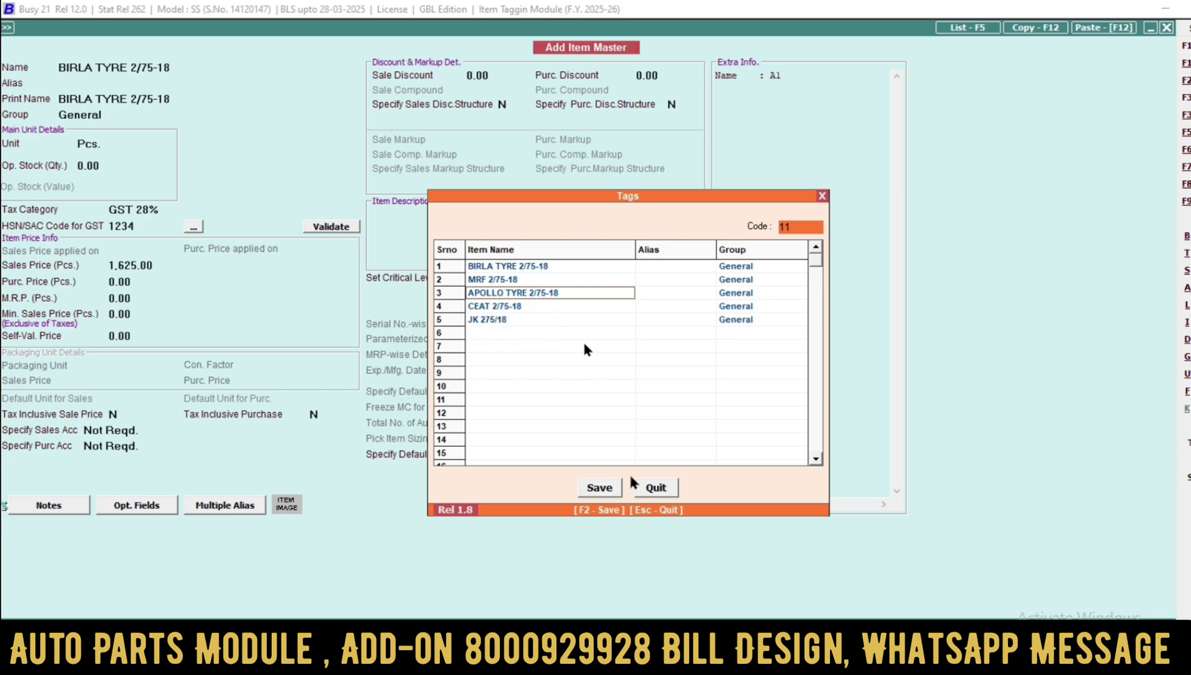
{"action": "left_click", "coordinate": [603, 488]}
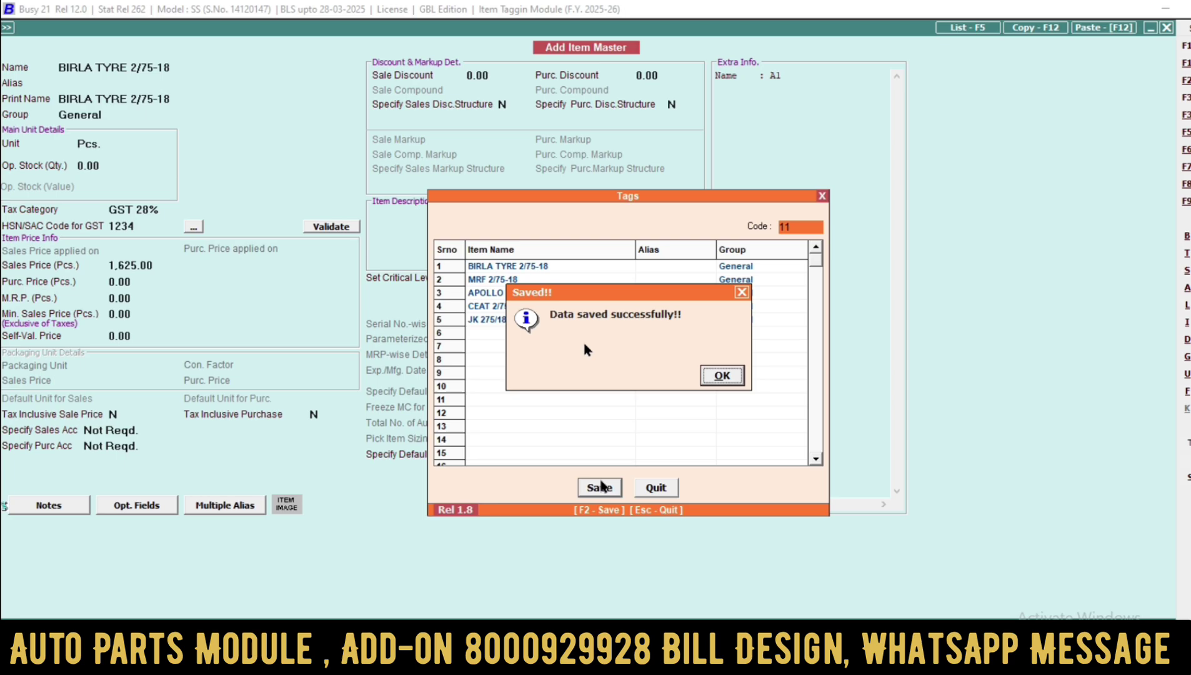
{"action": "left_click", "coordinate": [722, 376]}
{"action": "left_click", "coordinate": [663, 512]}
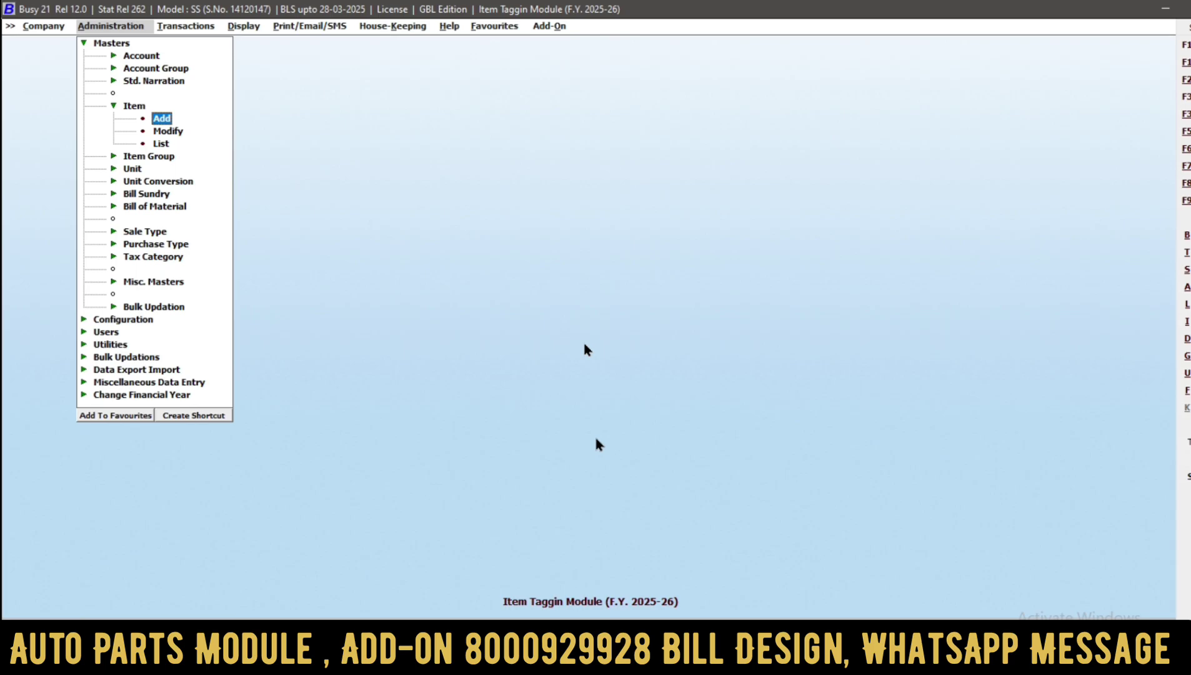
- Check the tyre brands in the browser's image results, return to Busy and name a new item RALCO TYRE 2/75-18
{"action": "key", "text": "alt+Tab"}
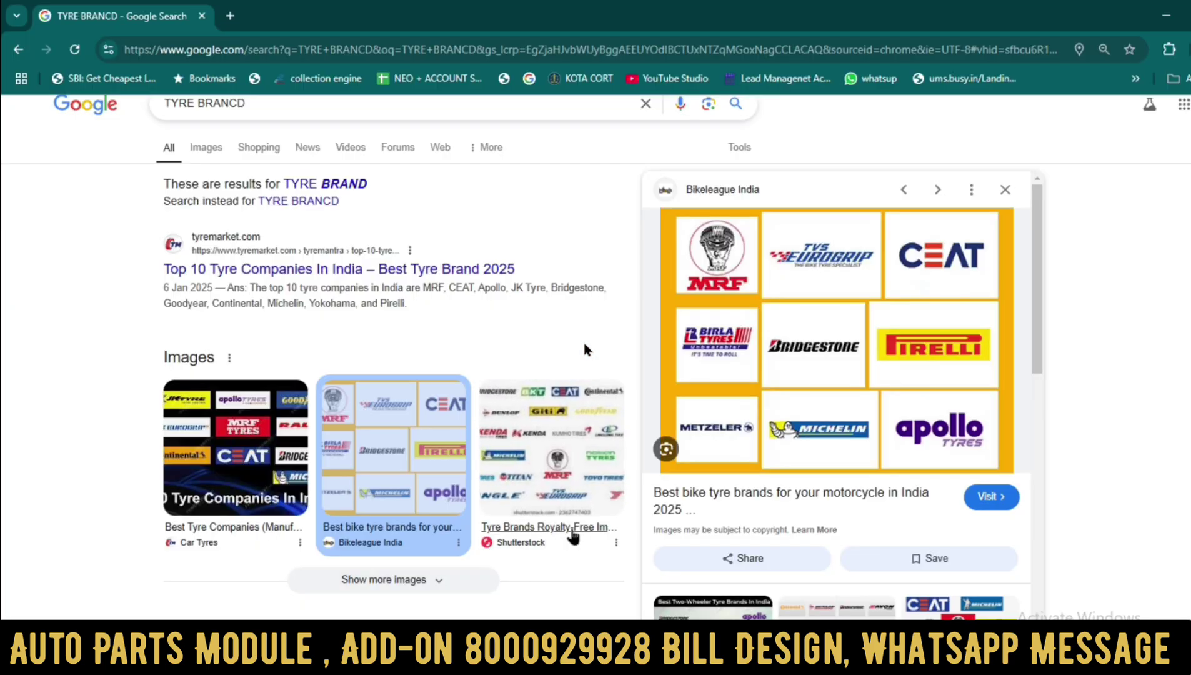
{"action": "key", "text": "alt+Tab"}
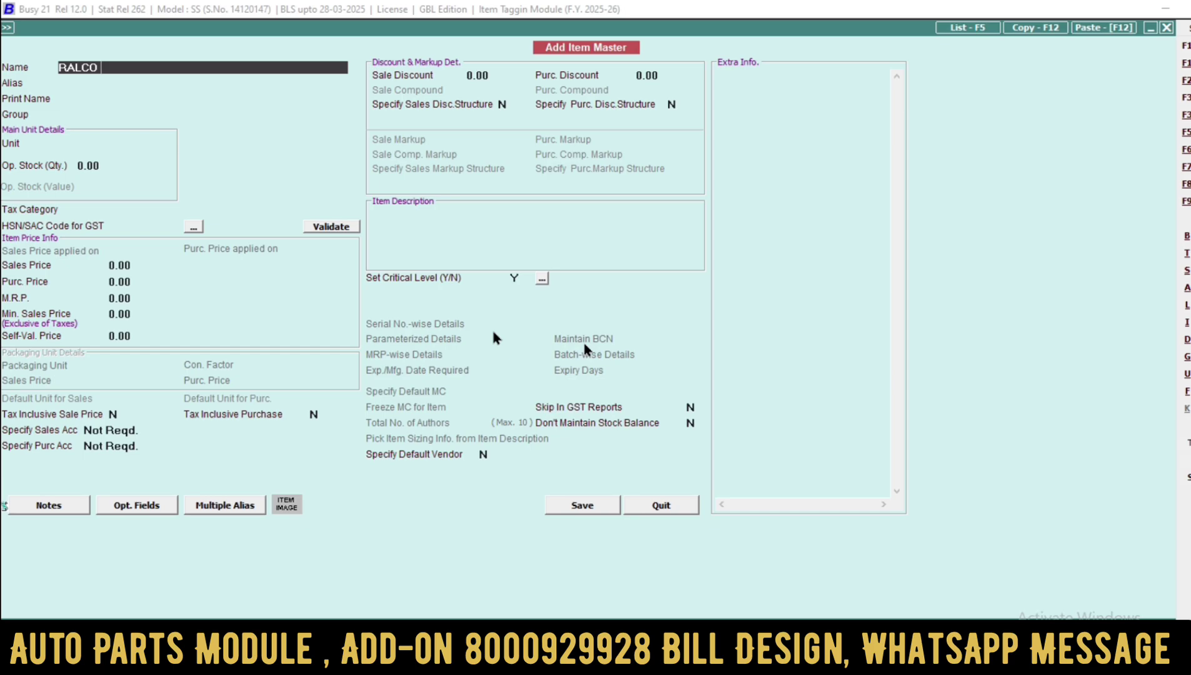
{"action": "type", "text": "TYRE 2/75-18"}
{"action": "key", "text": "Return"}
{"action": "key", "text": "Return"}
{"action": "key", "text": "Return"}
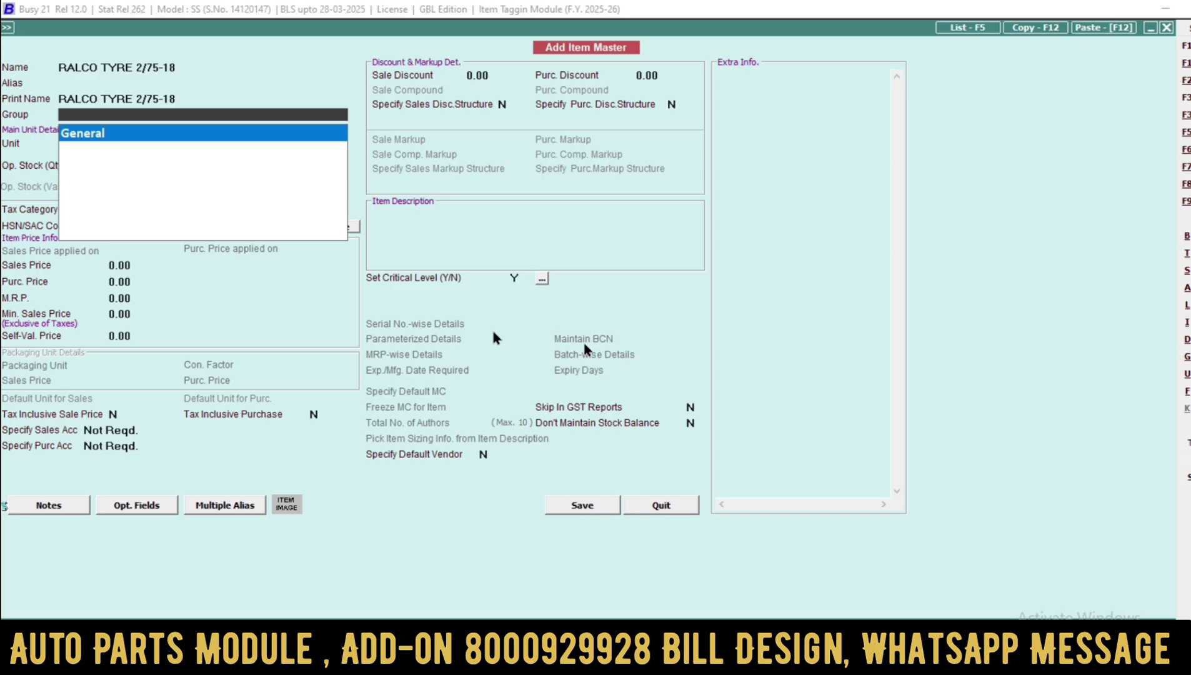
- Assign the Ralco tyre item to the General group, skip the optional fields and set its unit to Pcs
{"action": "key", "text": "Return"}
{"action": "key", "text": "Escape"}
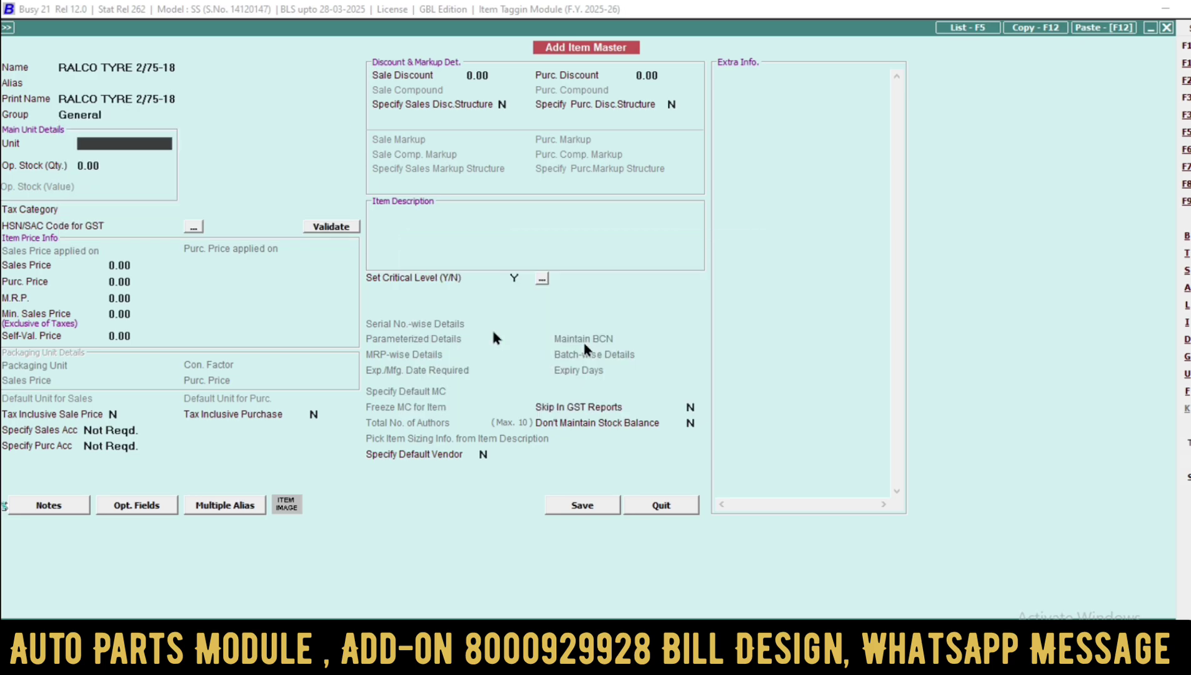
{"action": "type", "text": "G"}
{"action": "key", "text": "BackSpace"}
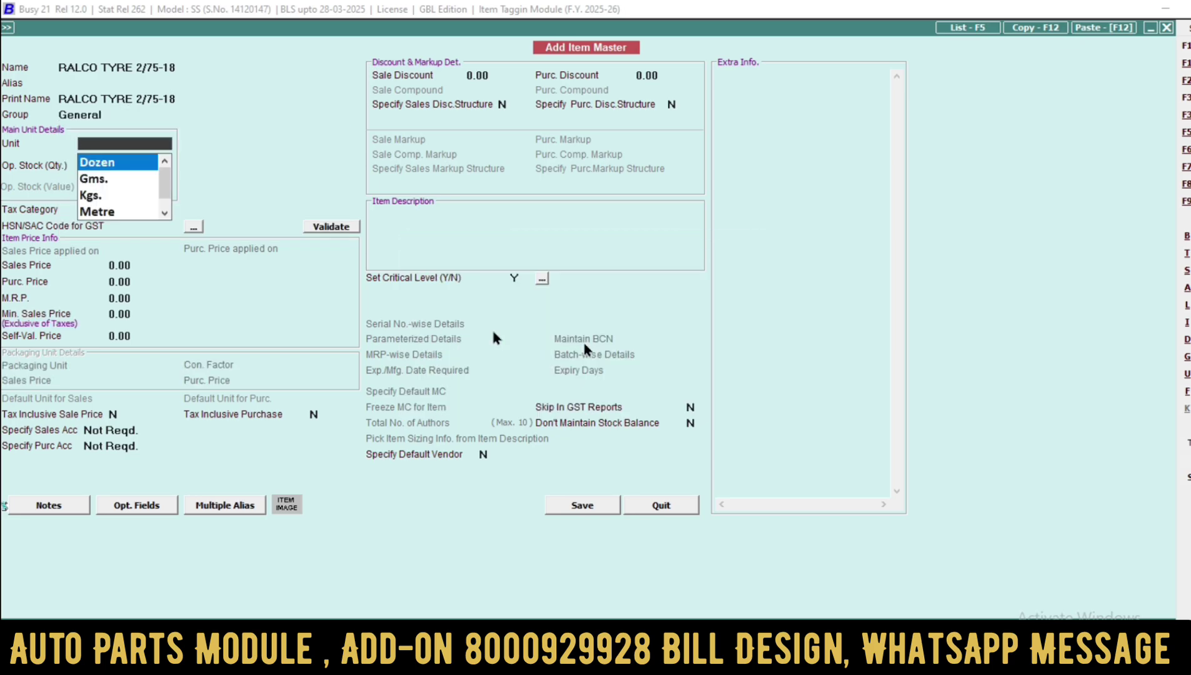
{"action": "type", "text": "P"}
{"action": "key", "text": "Return"}
{"action": "key", "text": "Return"}
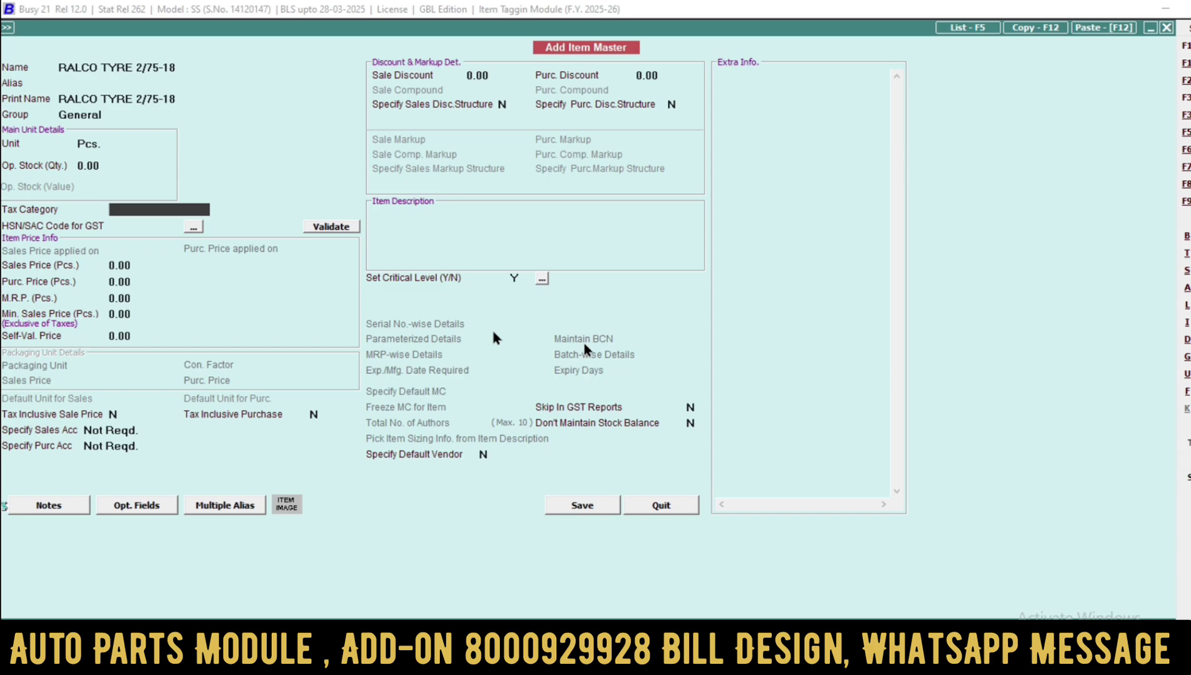
- Set the Ralco tyre item's tax category to GST 28%, HSN/SAC code to 1234 and sales price to 1,450
{"action": "type", "text": "G"}
{"action": "key", "text": "Return"}
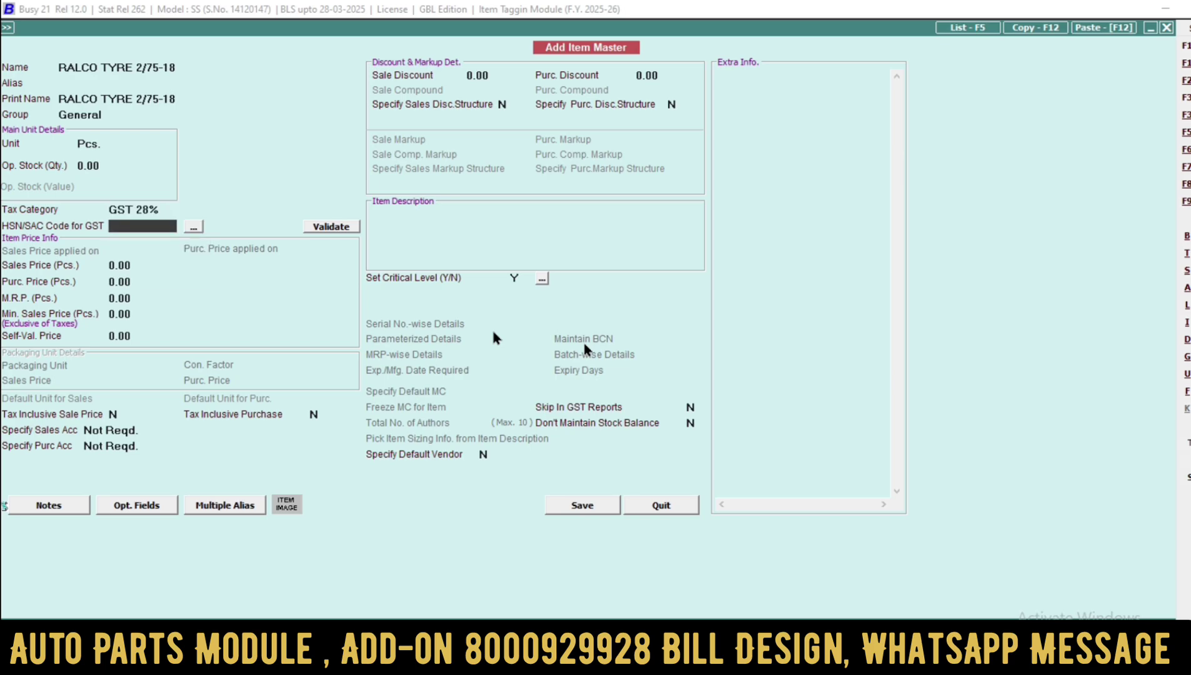
{"action": "type", "text": "1234"}
{"action": "key", "text": "Return"}
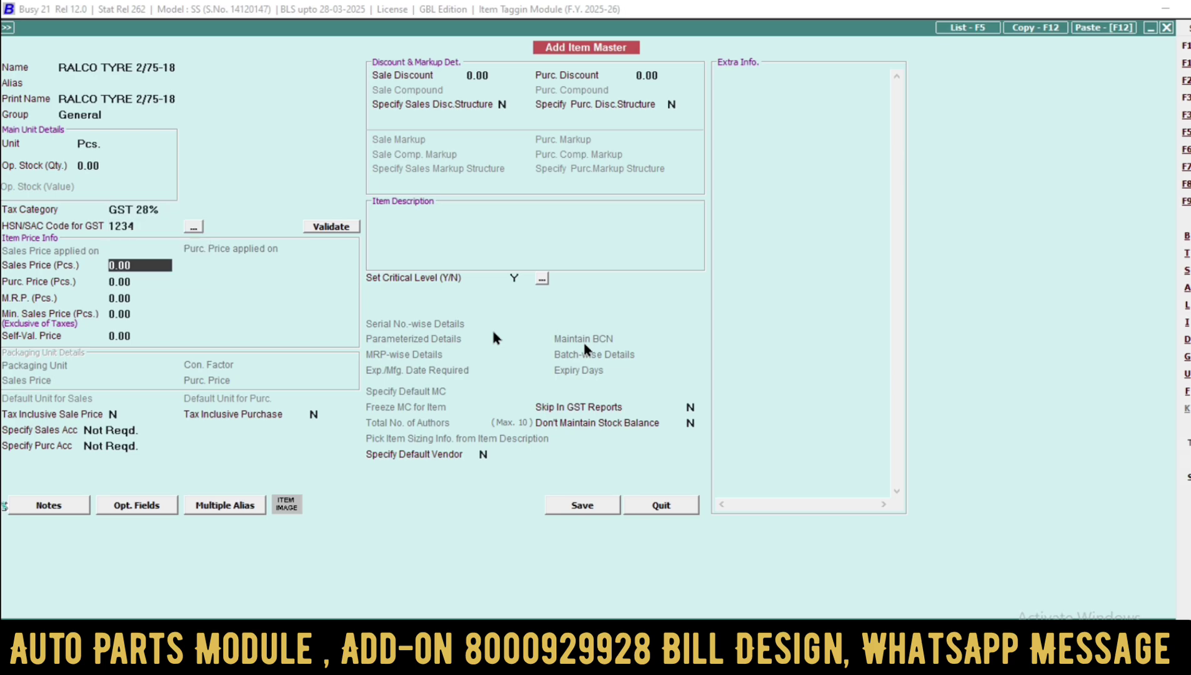
{"action": "type", "text": "1450"}
{"action": "key", "text": "Return"}
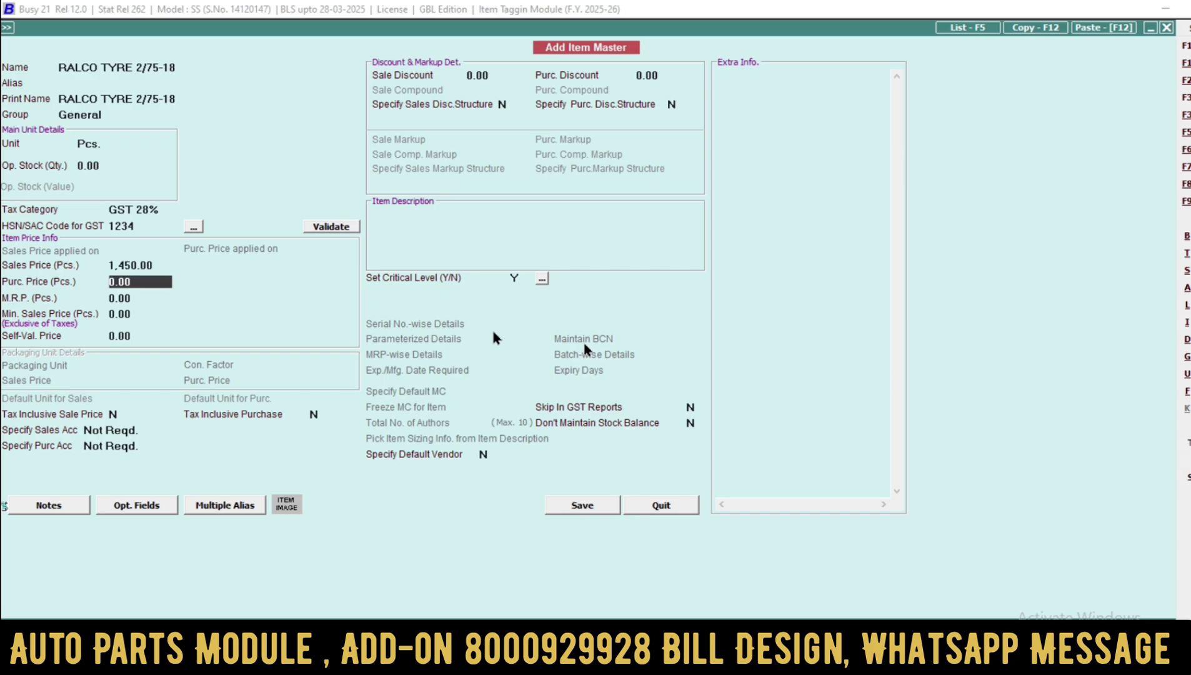
- Leave the Ralco tyre item's remaining fields at their defaults and save the item master
{"action": "key", "text": "Return"}
{"action": "key", "text": "Return"}
{"action": "key", "text": "ctrl+a"}
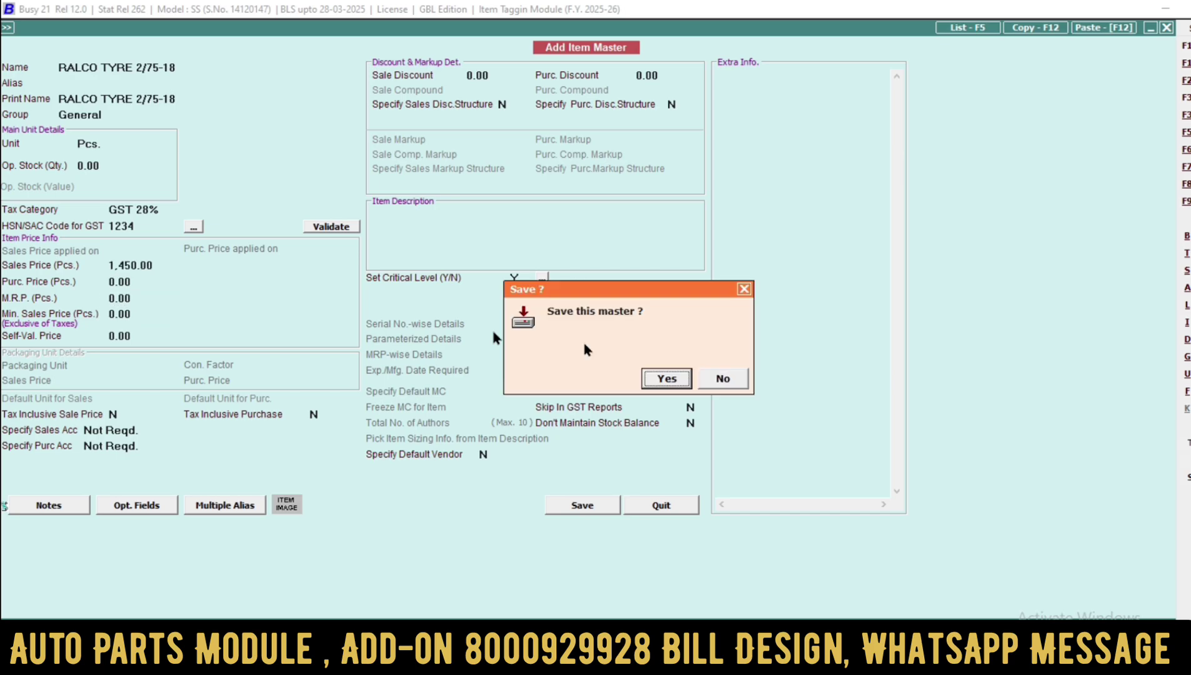
{"action": "key", "text": "Return"}
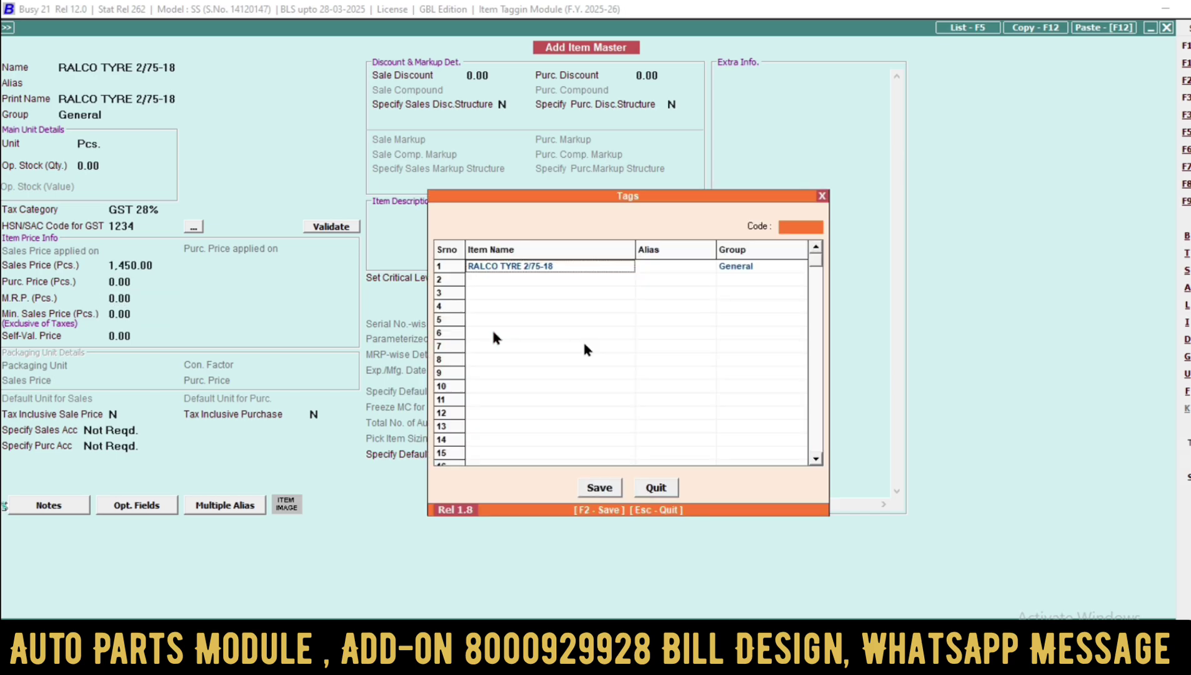
- Tag RALCO TYRE 2/75-18 with BIRLA TYRE 2/75-18 and its already tagged alternatives, save the tags and return to an empty item form
{"action": "left_click", "coordinate": [522, 279]}
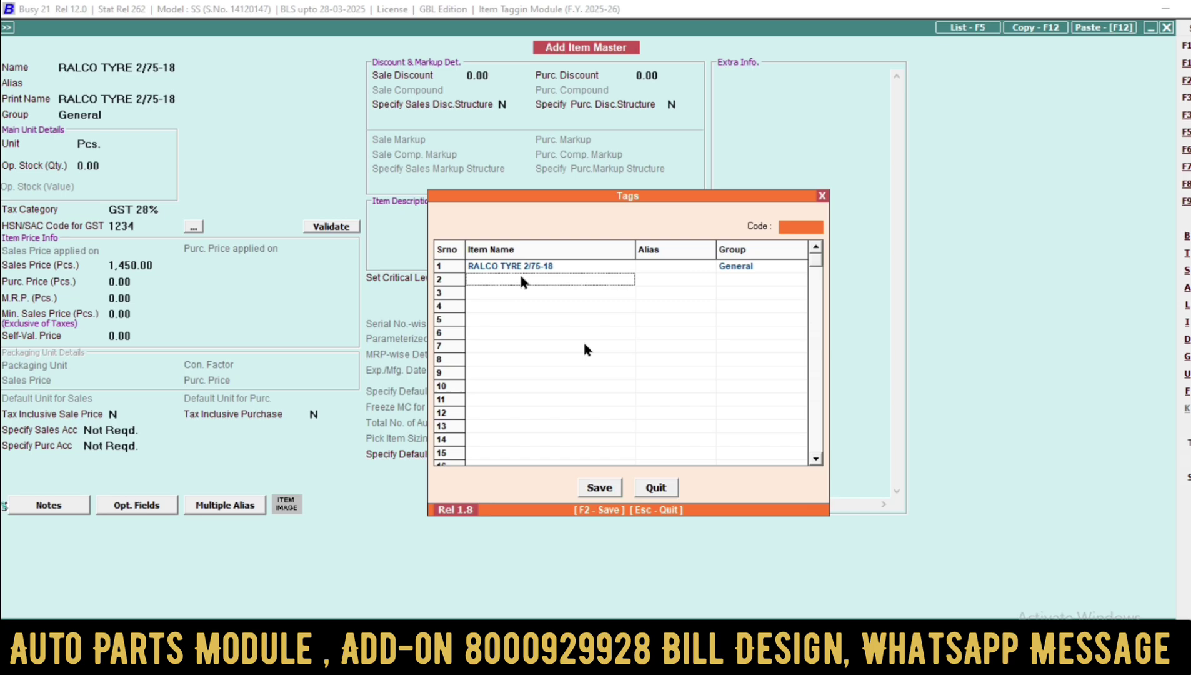
{"action": "type", "text": "BIRLA TYRE 2/75-18"}
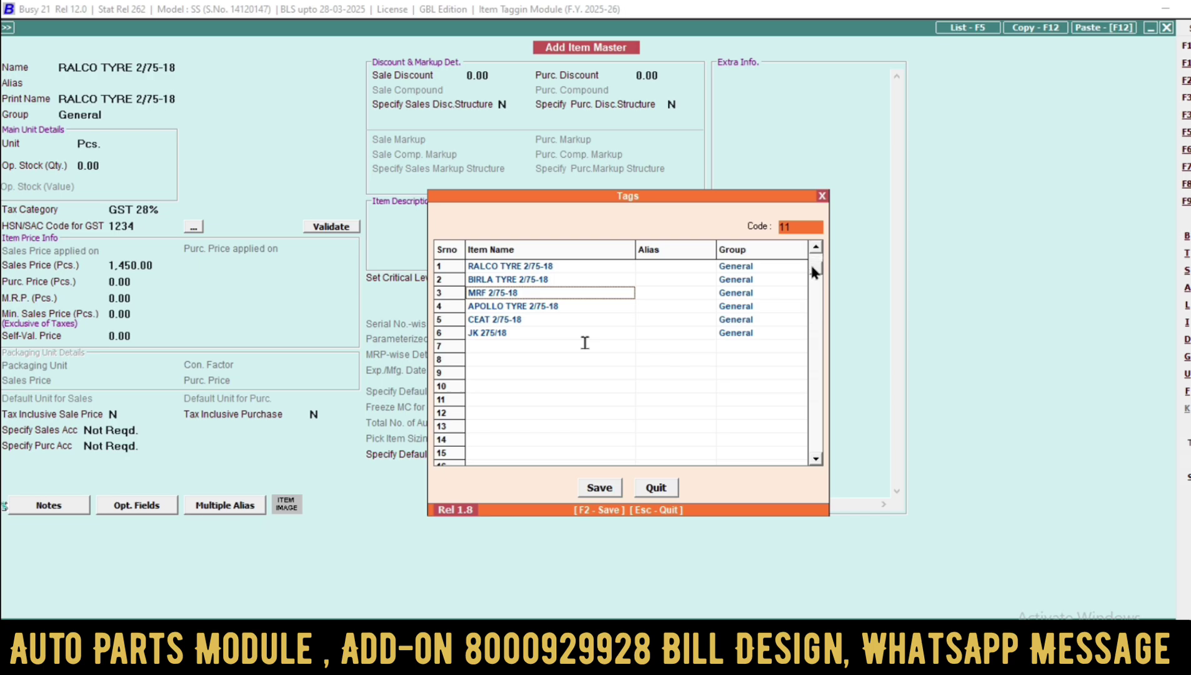
{"action": "mouse_move", "coordinate": [811, 263]}
{"action": "left_mouse_down"}
{"action": "mouse_move", "coordinate": [816, 455]}
{"action": "mouse_move", "coordinate": [818, 247]}
{"action": "left_mouse_up"}
{"action": "left_click", "coordinate": [602, 493]}
{"action": "left_click", "coordinate": [725, 374]}
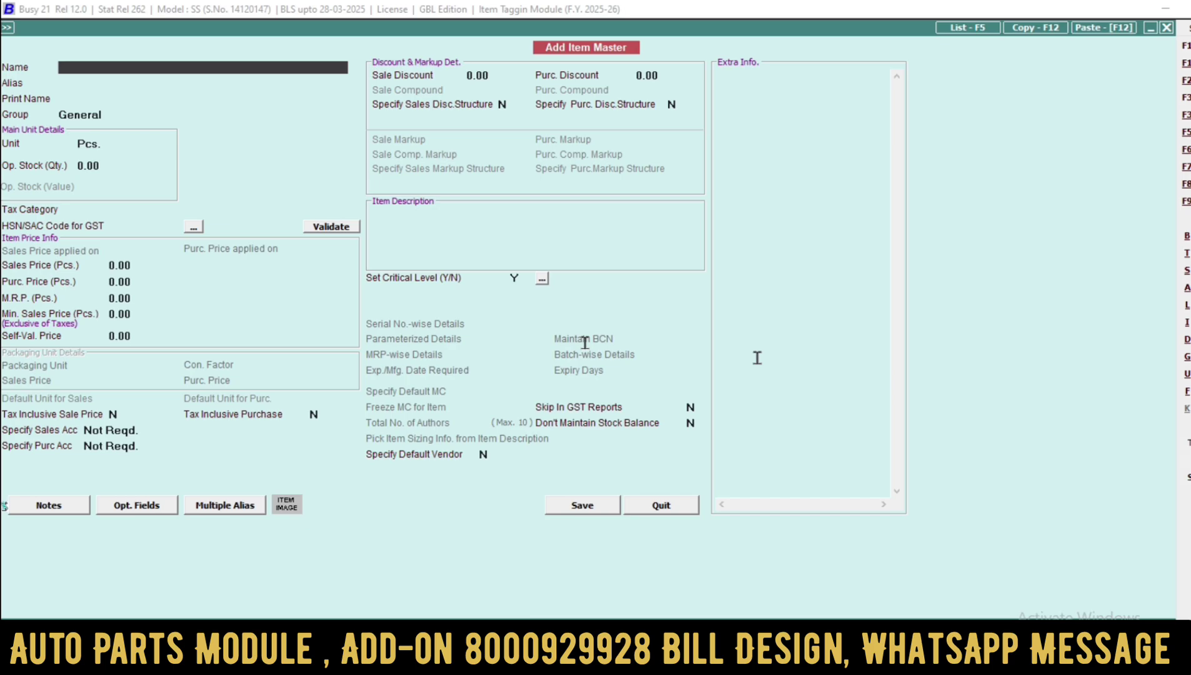
- Close the item form and start a Local-ItemWise purchase voucher from Busy Infotech Pvt. Ltd., continuing past the unregistered-party warning
{"action": "key", "text": "Escape"}
{"action": "key", "text": "Right"}
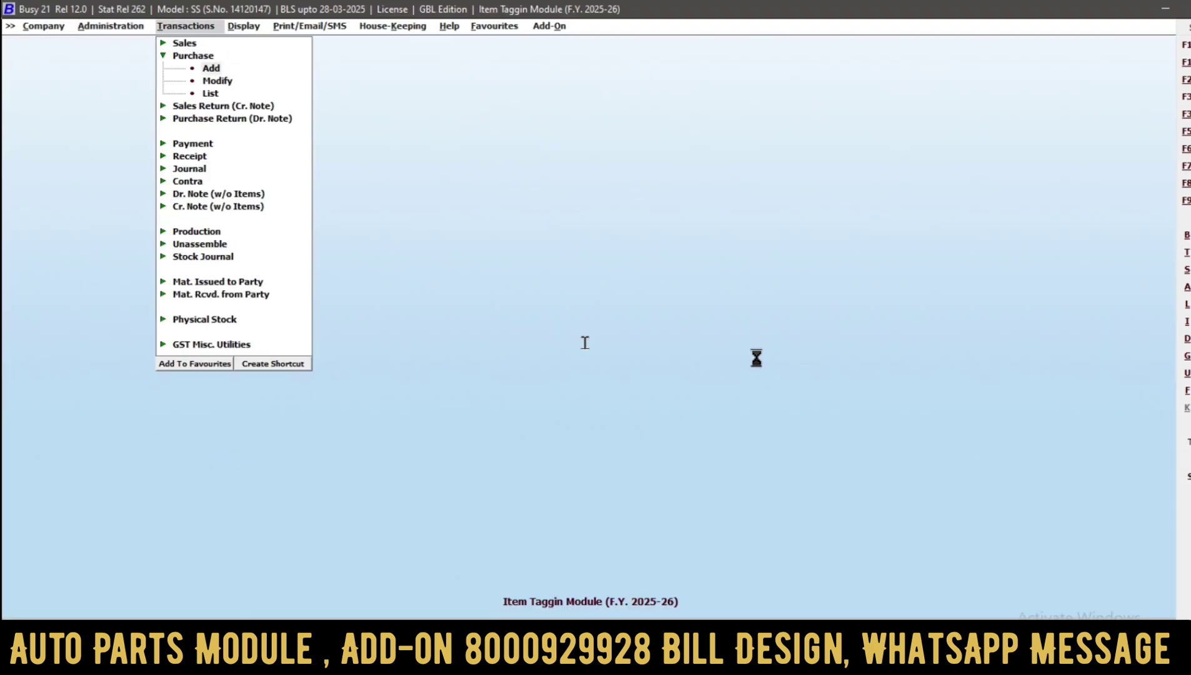
{"action": "key", "text": "Return"}
{"action": "key", "text": "Return"}
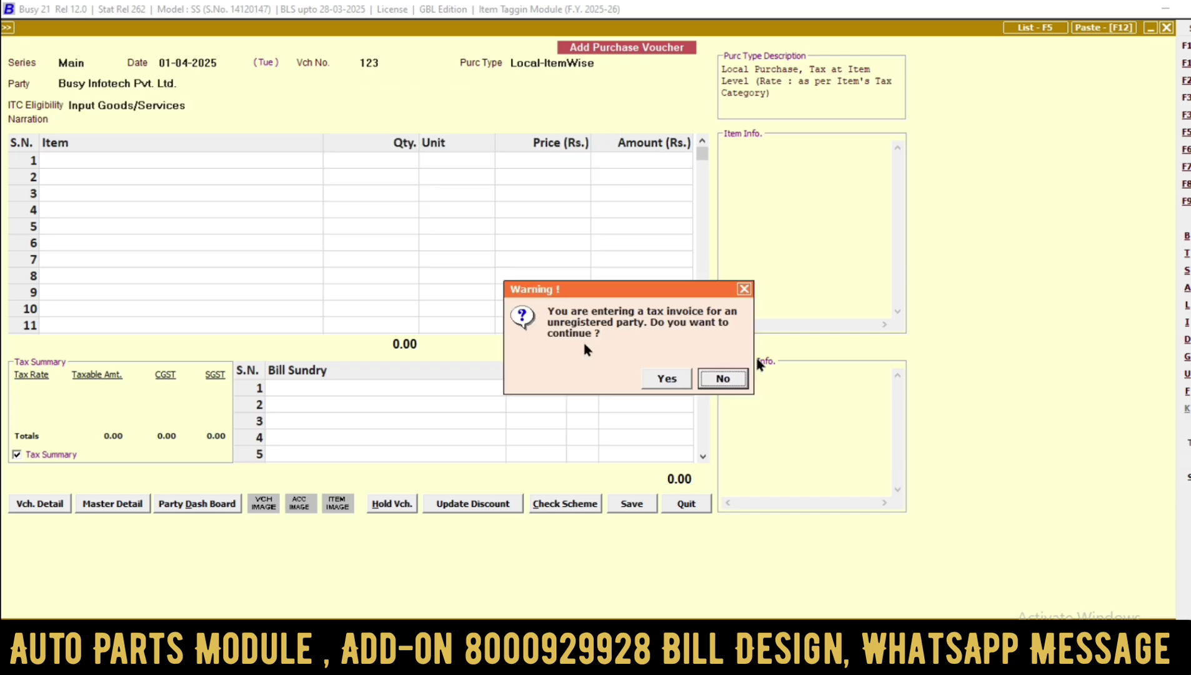
{"action": "key", "text": "Return"}
{"action": "key", "text": "Return"}
{"action": "key", "text": "Return"}
- Enter APOLLO TYRE 2/75-18 as the first purchase item with quantity 20 Pcs. and price 1,450
{"action": "key", "text": "Return"}
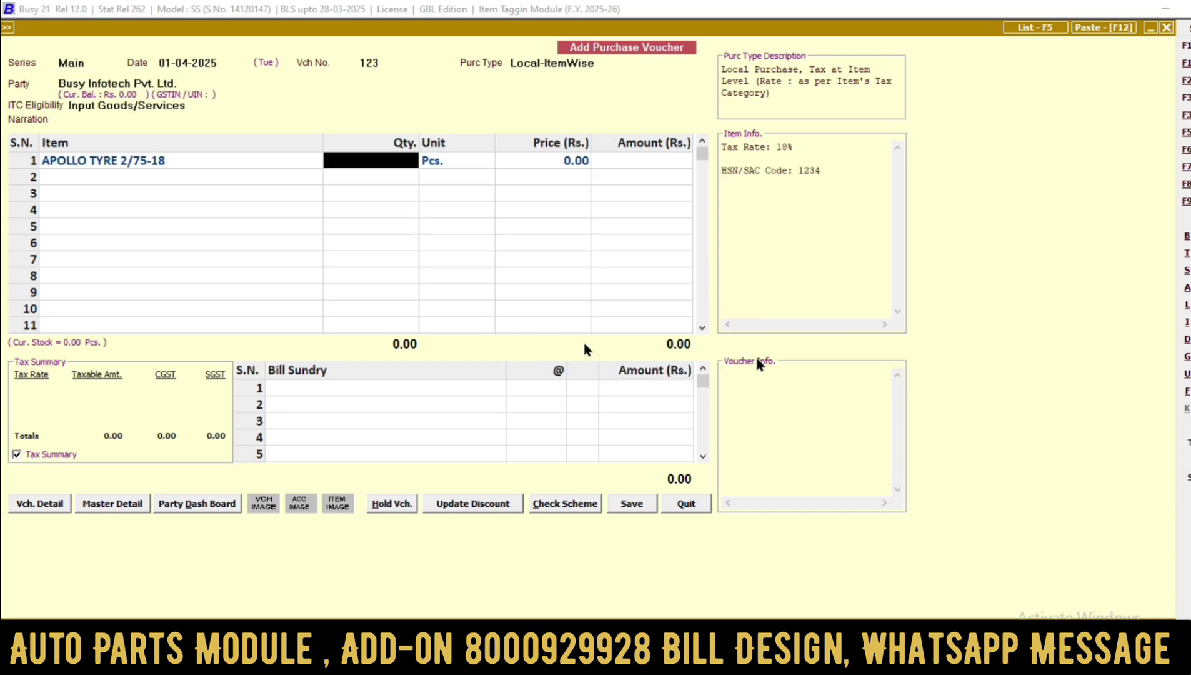
{"action": "type", "text": "20"}
{"action": "key", "text": "Return"}
{"action": "key", "text": "Return"}
{"action": "type", "text": "150"}
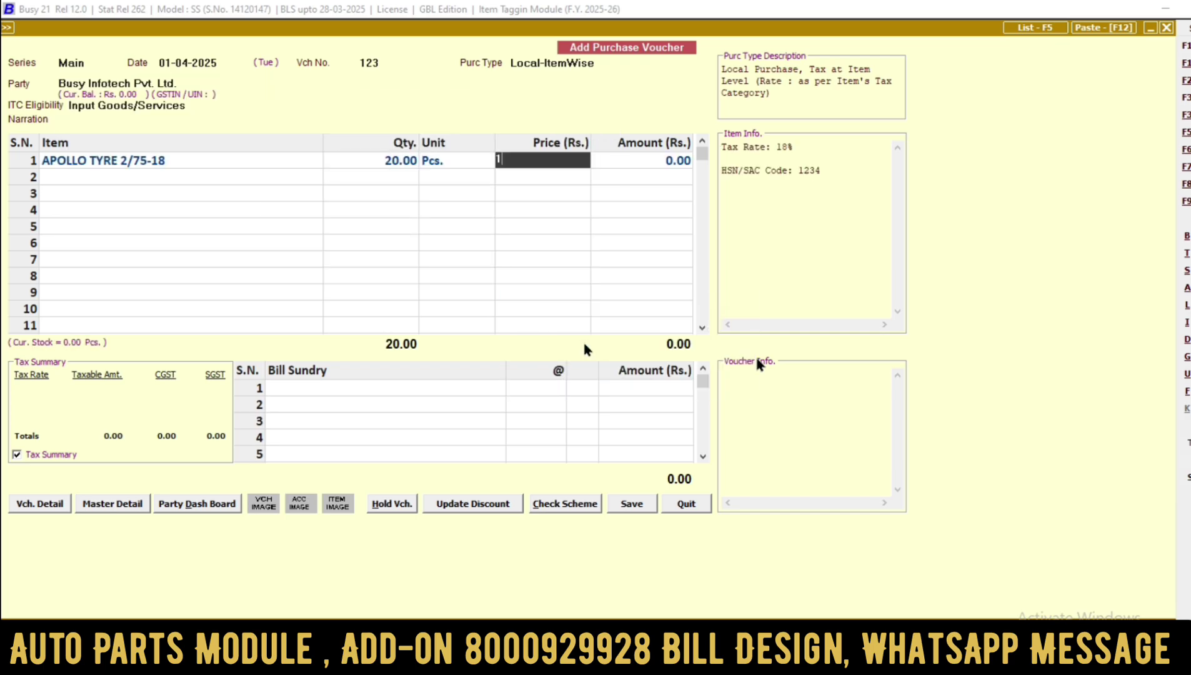
{"action": "key", "text": "Return"}
{"action": "key", "text": "shift+Tab"}
{"action": "type", "text": "1,450"}
{"action": "key", "text": "Return"}
{"action": "key", "text": "Return"}
- Enter BIRLA TYRE 2/75-18 as the second purchase item with quantity 20 Pcs. and price 1,450
{"action": "key", "text": "Return"}
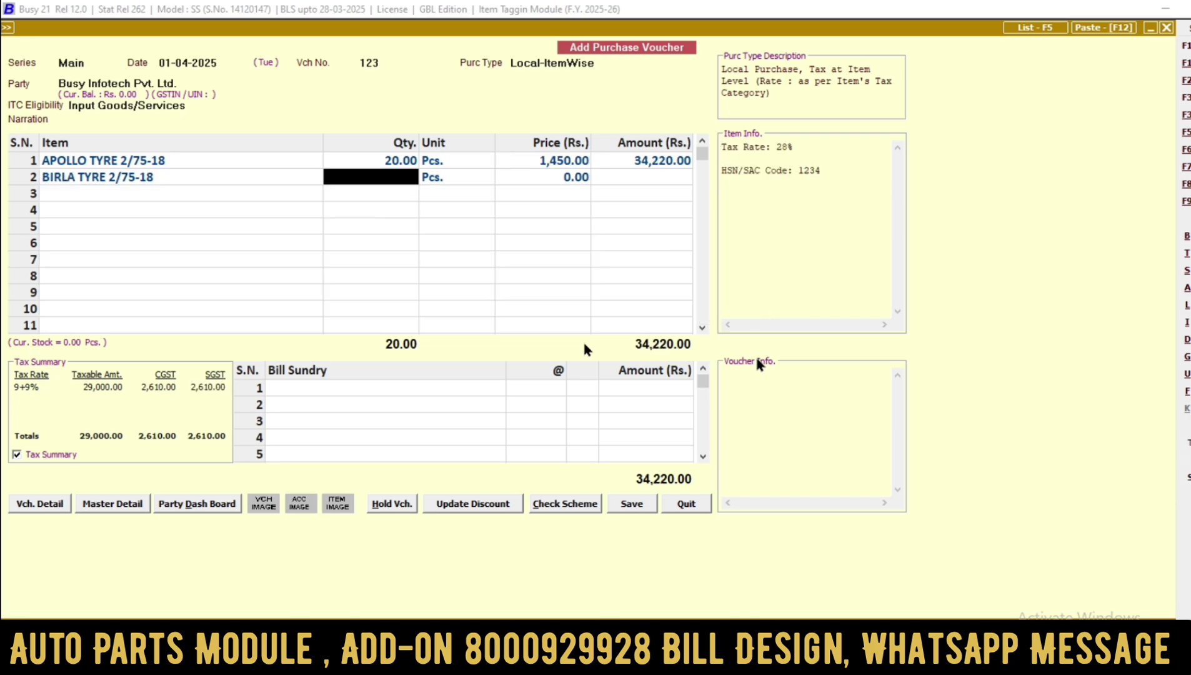
{"action": "type", "text": "20"}
{"action": "key", "text": "Return"}
{"action": "key", "text": "Return"}
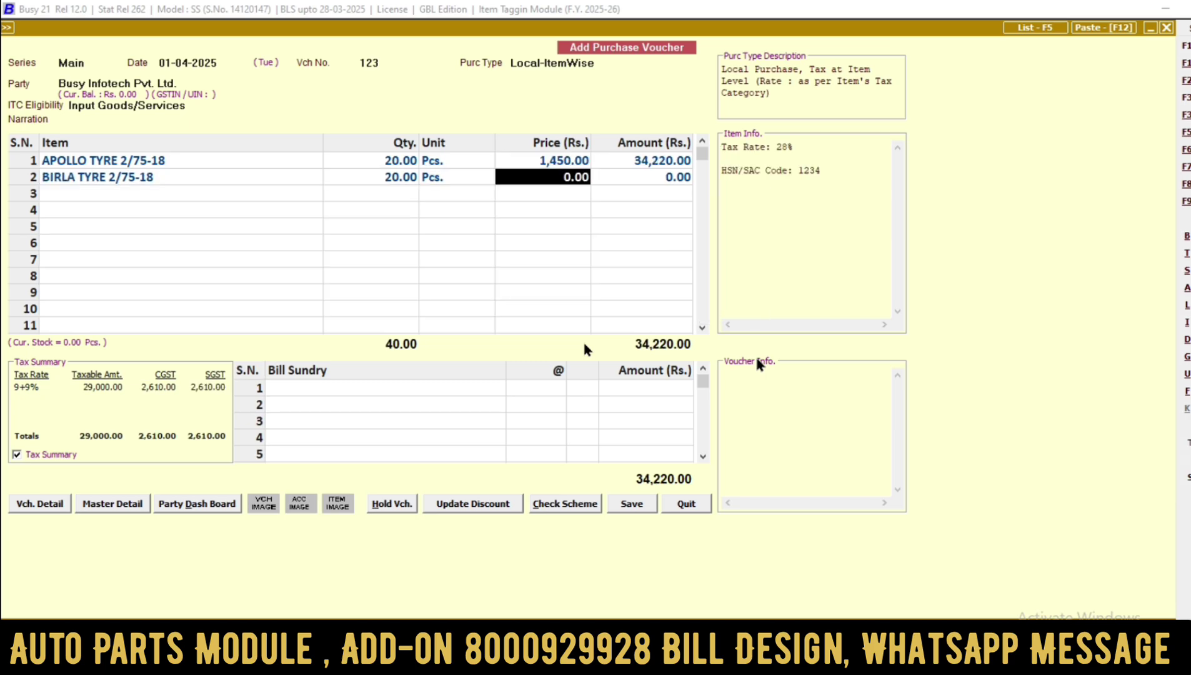
{"action": "type", "text": "1465"}
{"action": "key", "text": "BackSpace"}
{"action": "key", "text": "BackSpace"}
{"action": "type", "text": "50"}
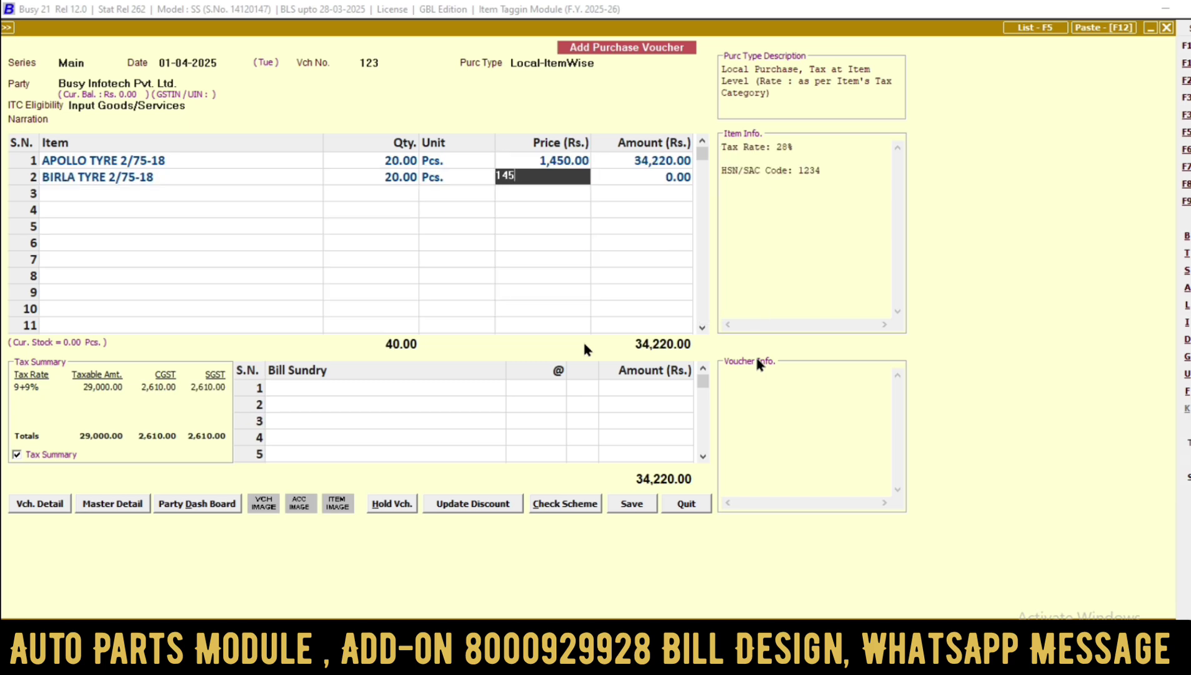
{"action": "key", "text": "Return"}
{"action": "key", "text": "Return"}
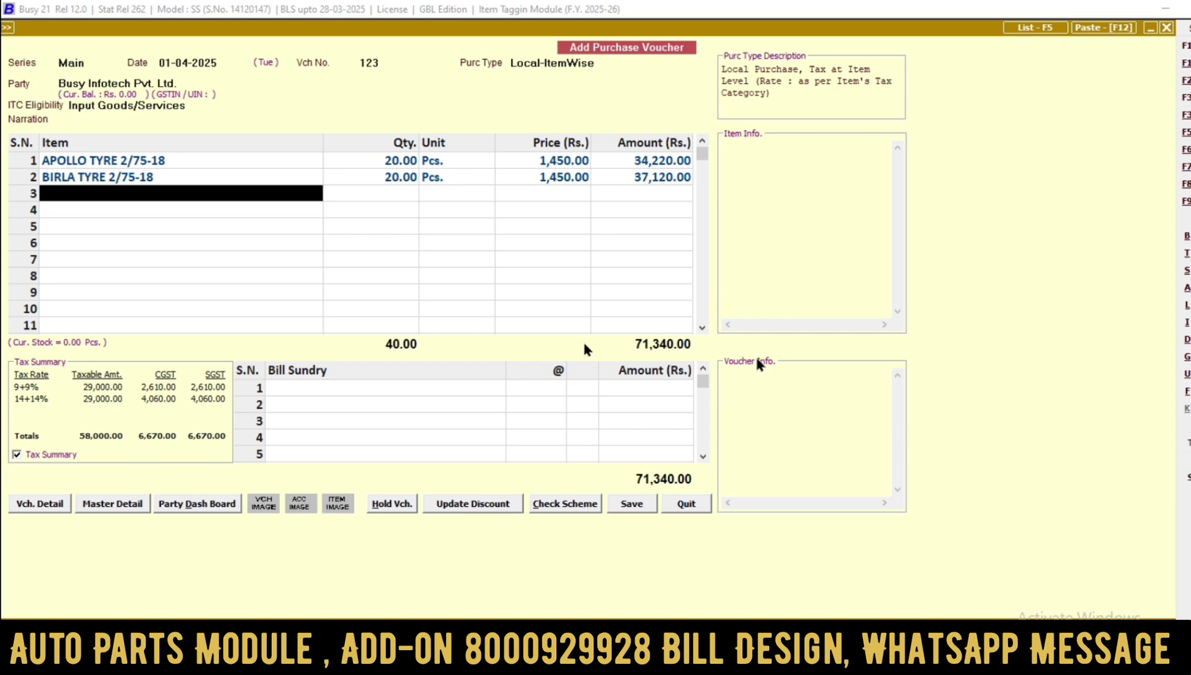
- Filter the item list by 18 and add CEAT 2/75-18 as the third item, quantity 20 Pcs. at 1,450
{"action": "key", "text": "Down"}
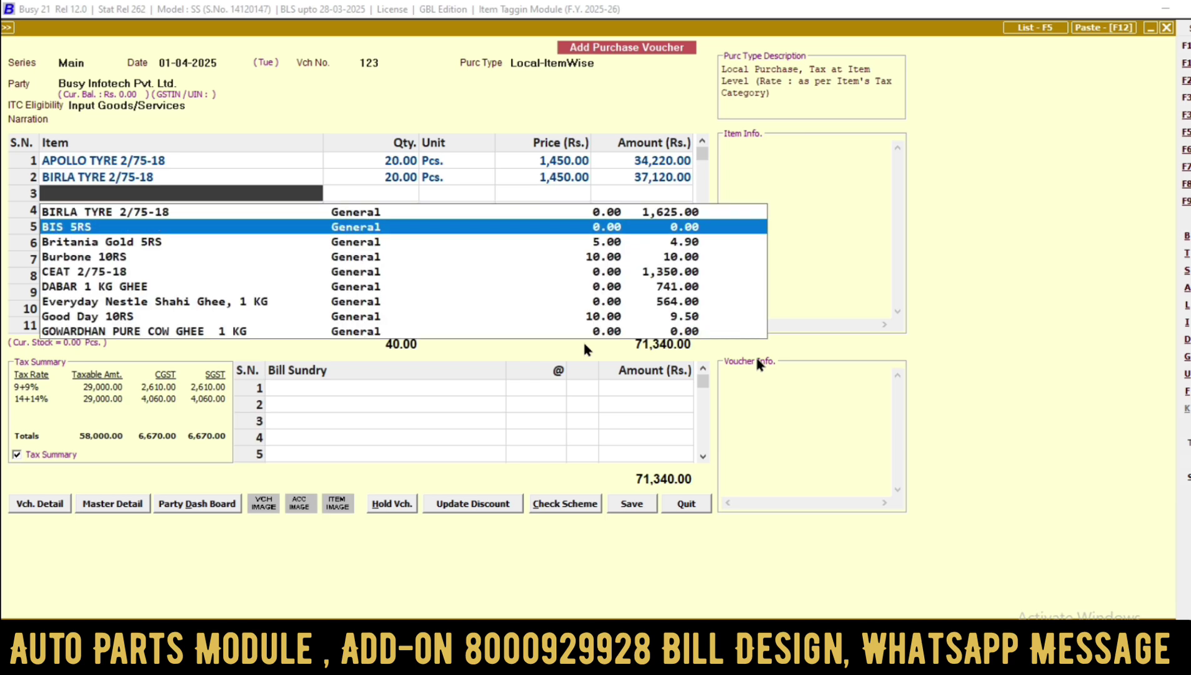
{"action": "type", "text": "18"}
{"action": "key", "text": "Down"}
{"action": "key", "text": "Down"}
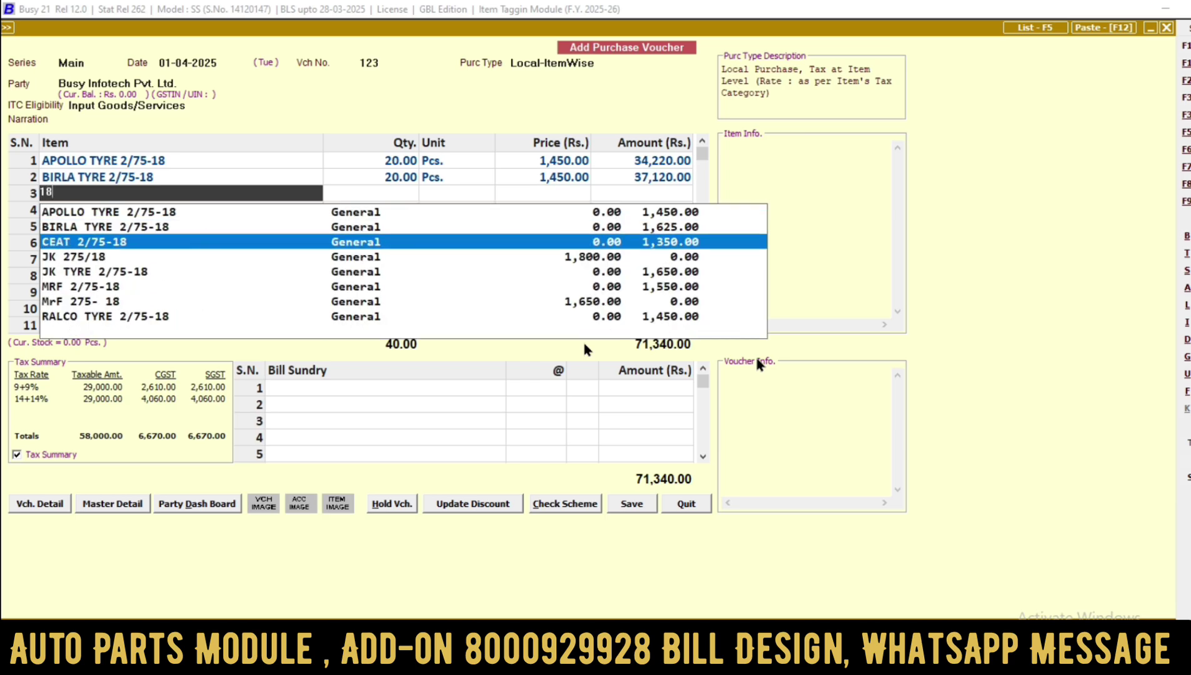
{"action": "key", "text": "Return"}
{"action": "type", "text": "20"}
{"action": "key", "text": "Return"}
{"action": "key", "text": "Return"}
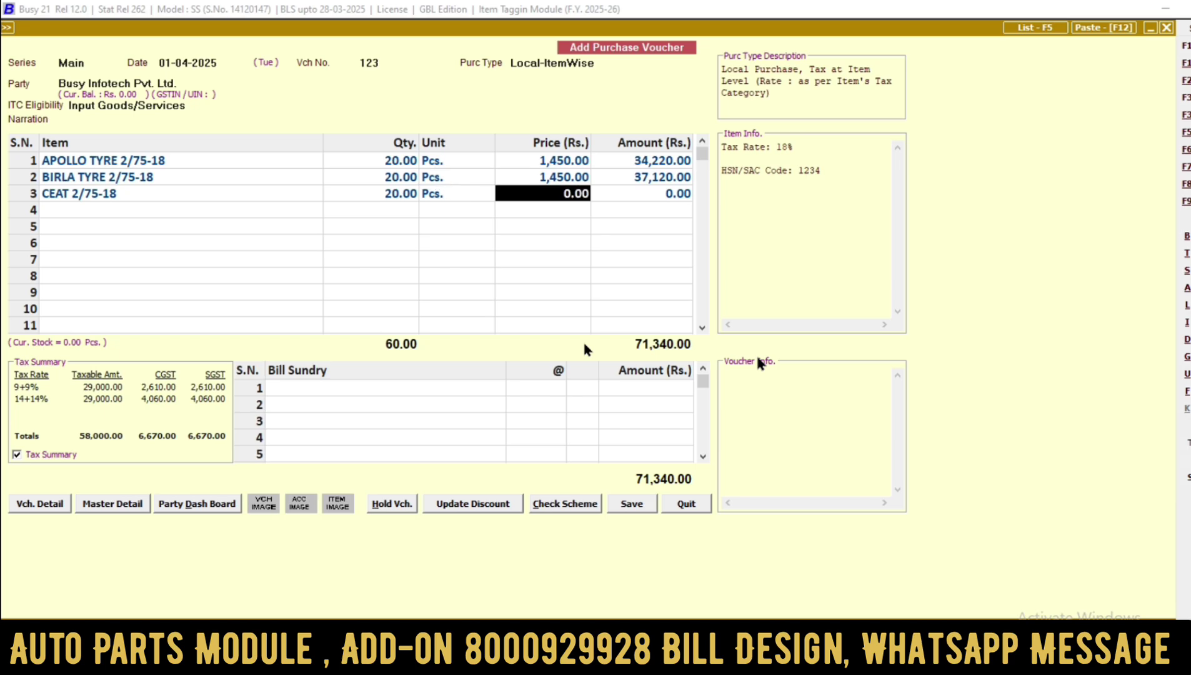
{"action": "type", "text": "1450"}
{"action": "key", "text": "Return"}
{"action": "key", "text": "Return"}
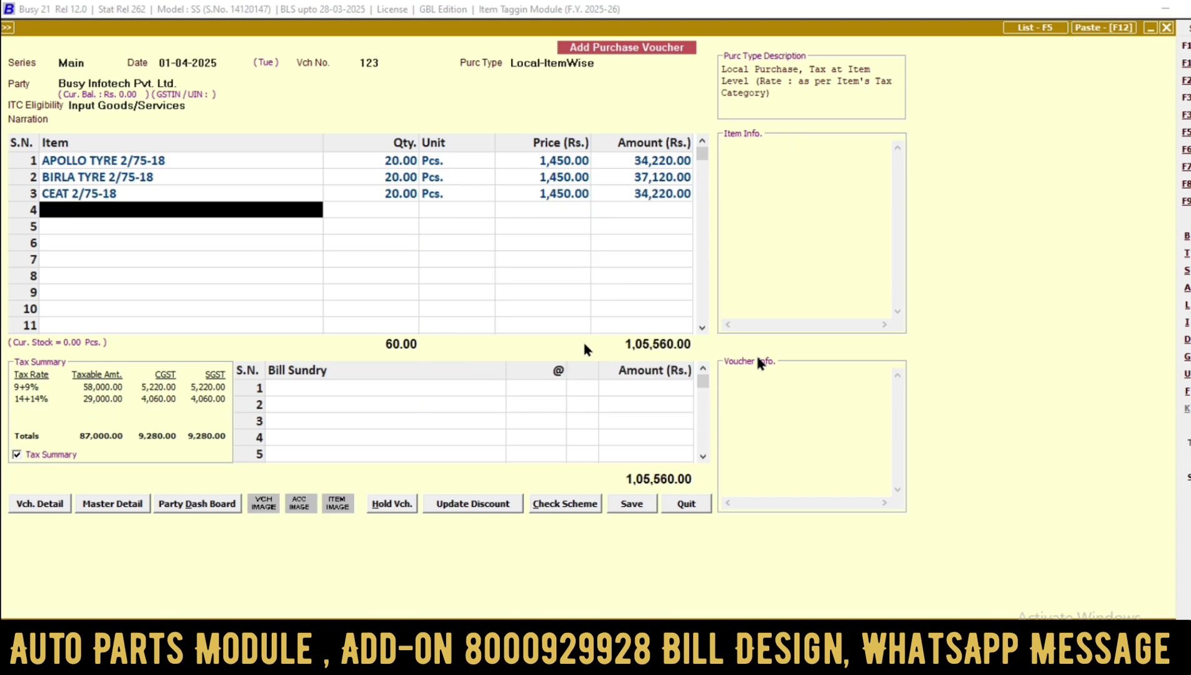
- Filter the item list by 18 and add JK 275/18 as the fourth item, quantity 20 Pcs. at 1,450
{"action": "key", "text": "Down"}
{"action": "key", "text": "Down"}
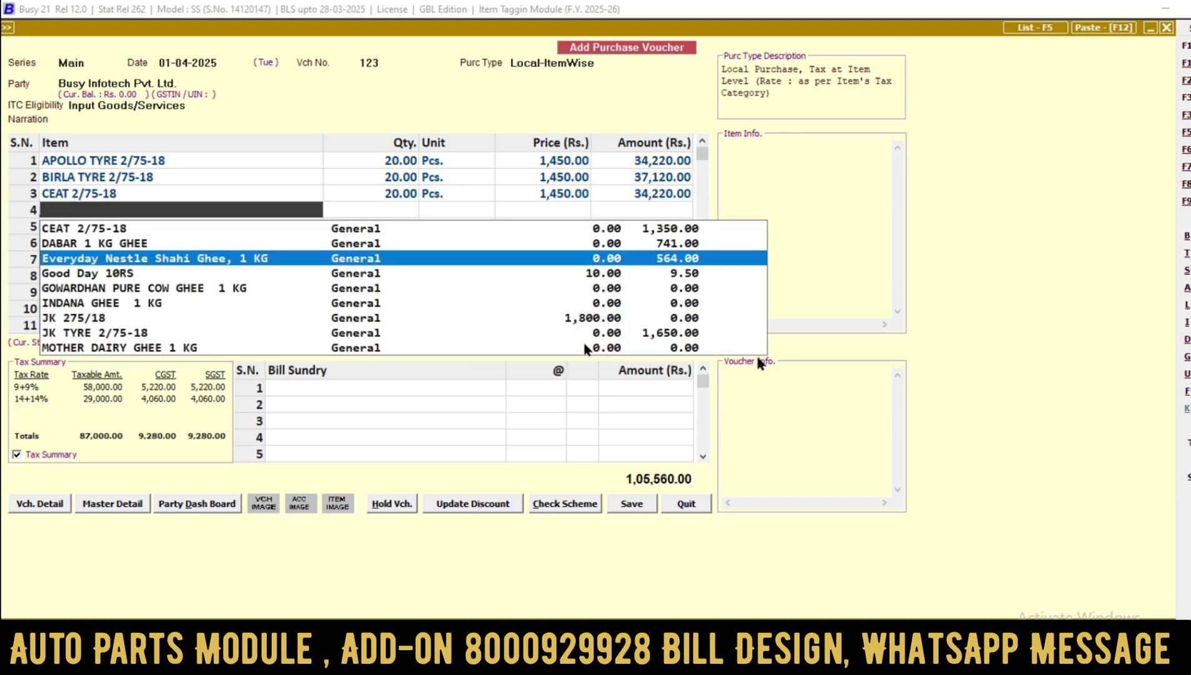
{"action": "type", "text": "18"}
{"action": "key", "text": "Down"}
{"action": "key", "text": "Down"}
{"action": "key", "text": "Down"}
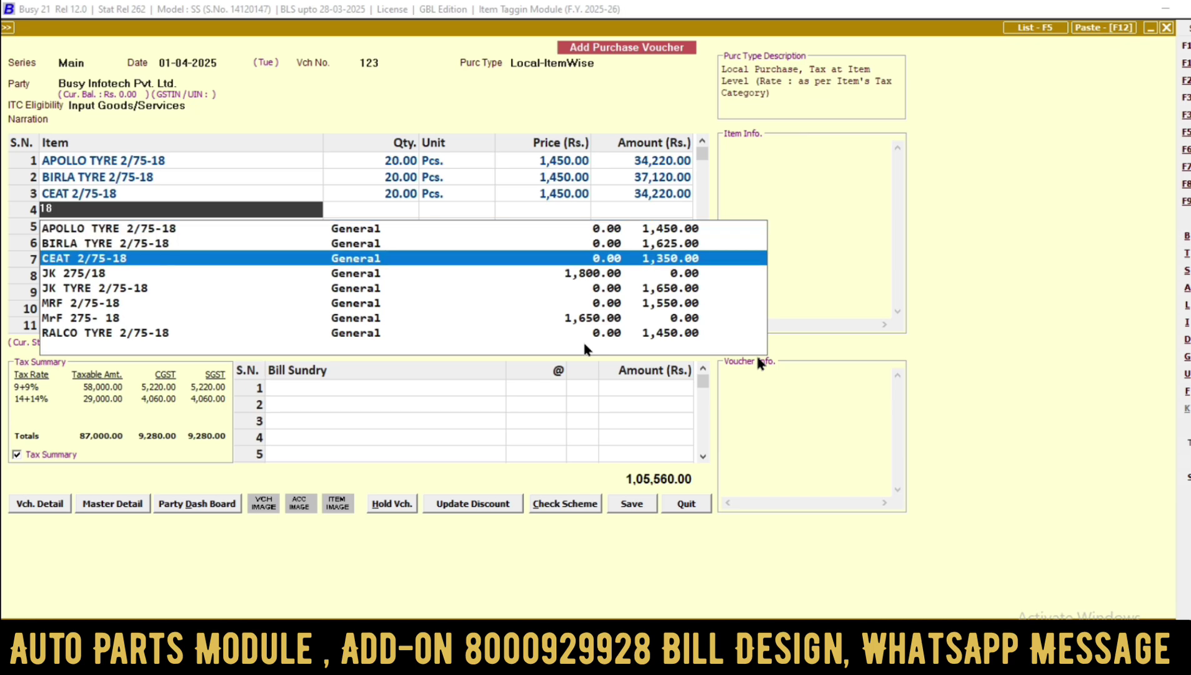
{"action": "key", "text": "Return"}
{"action": "type", "text": "20"}
{"action": "key", "text": "Return"}
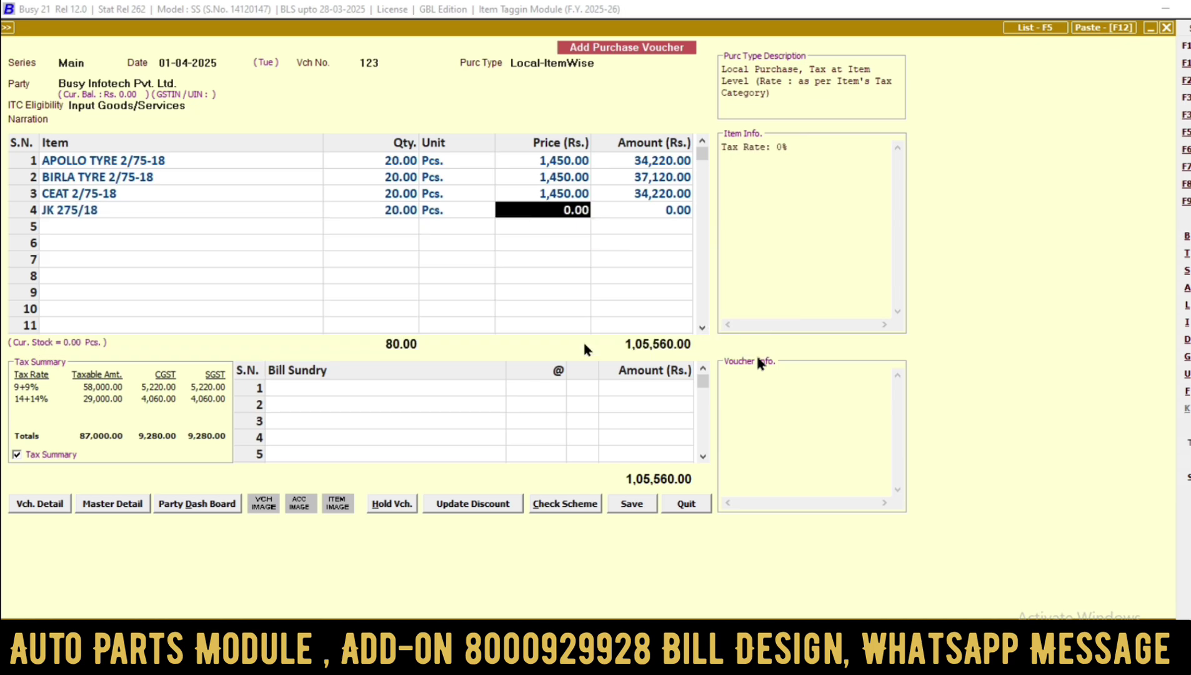
{"action": "type", "text": "25"}
{"action": "key", "text": "BackSpace"}
{"action": "key", "text": "BackSpace"}
{"action": "type", "text": "1450"}
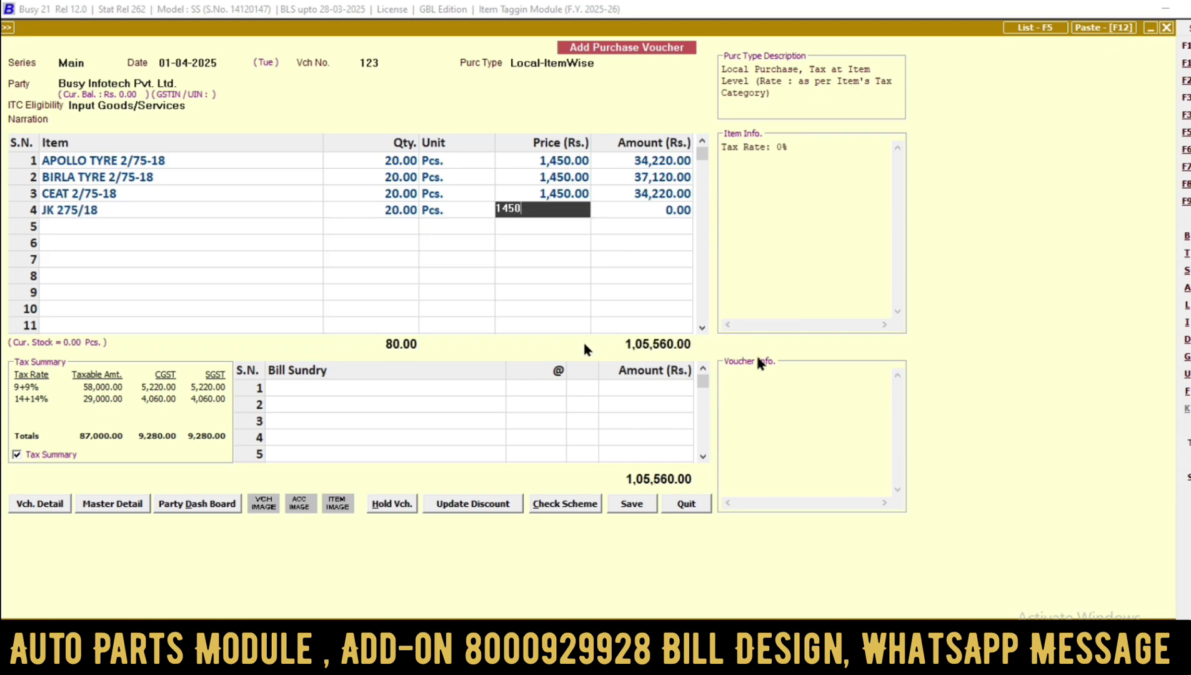
{"action": "key", "text": "Return"}
{"action": "key", "text": "Return"}
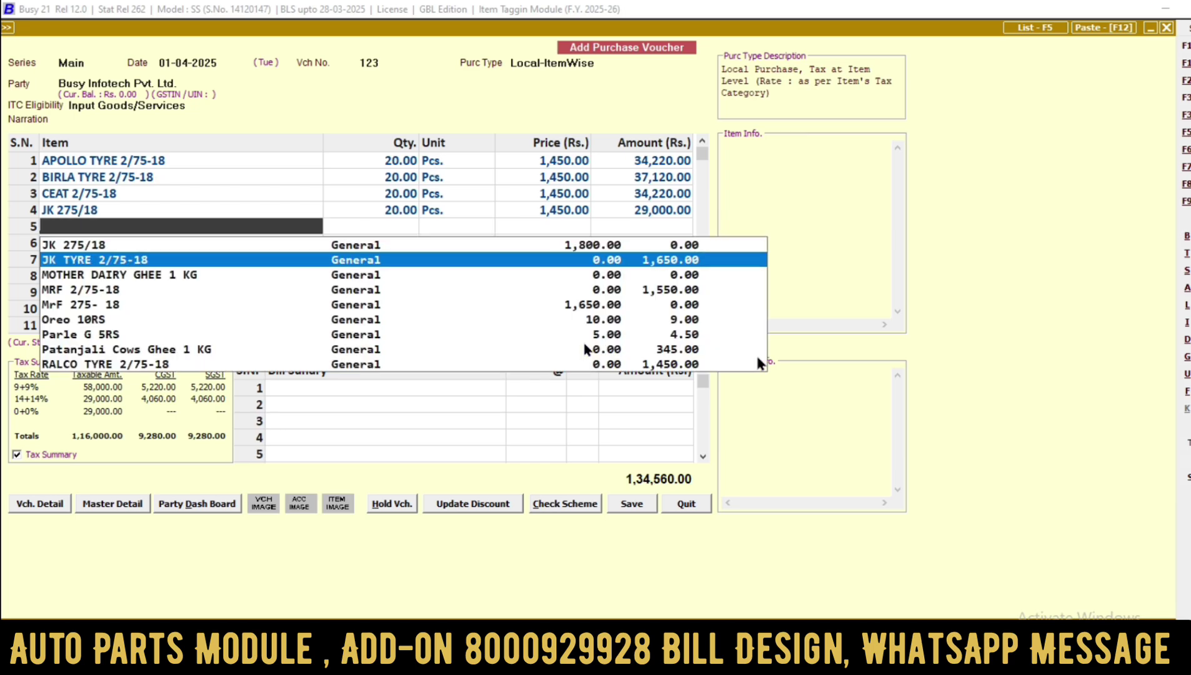
- Filter the item list by 18 and add MRF 2/75-18 as the fifth item, quantity 20 Pcs. at 1,450
{"action": "type", "text": "18"}
{"action": "key", "text": "Down"}
{"action": "key", "text": "Down"}
{"action": "key", "text": "Down"}
{"action": "key", "text": "Down"}
{"action": "key", "text": "Down"}
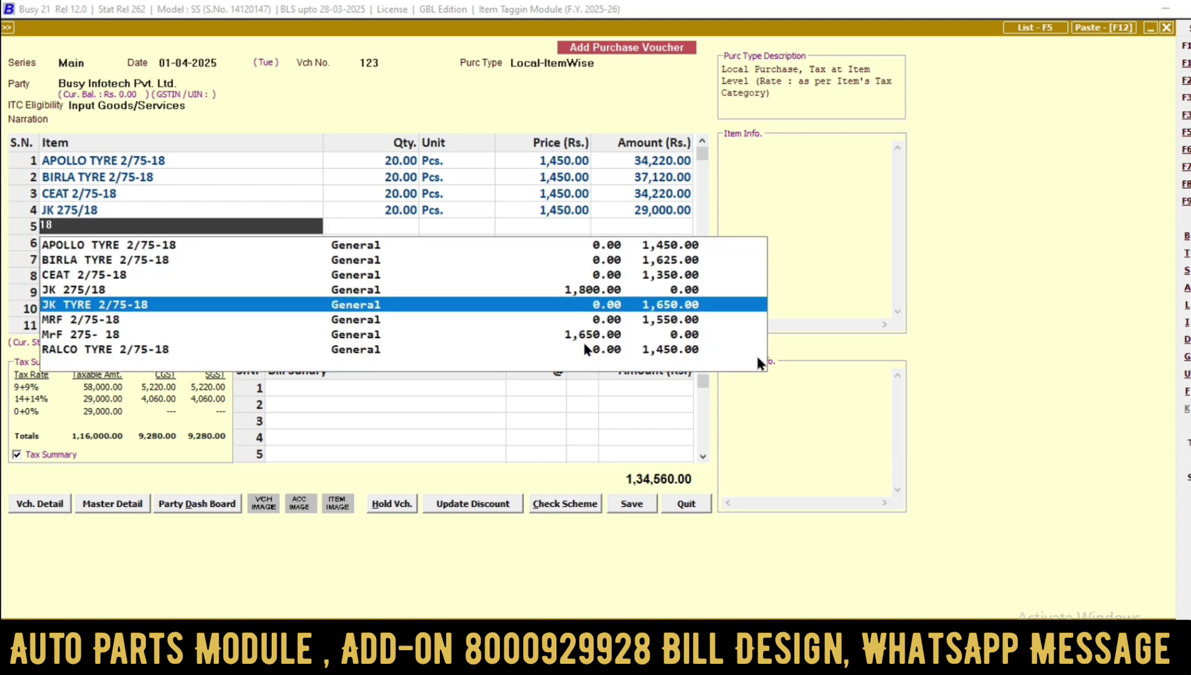
{"action": "key", "text": "Return"}
{"action": "type", "text": "20"}
{"action": "key", "text": "Return"}
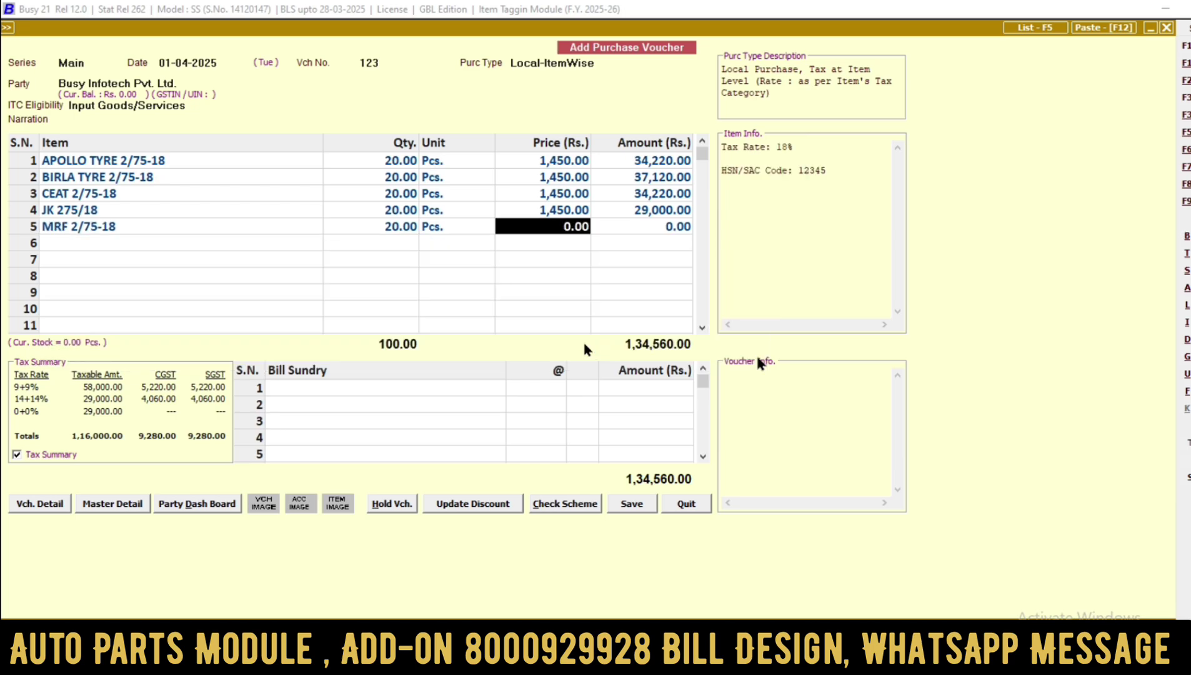
{"action": "type", "text": "1,450"}
{"action": "key", "text": "Return"}
{"action": "key", "text": "Return"}
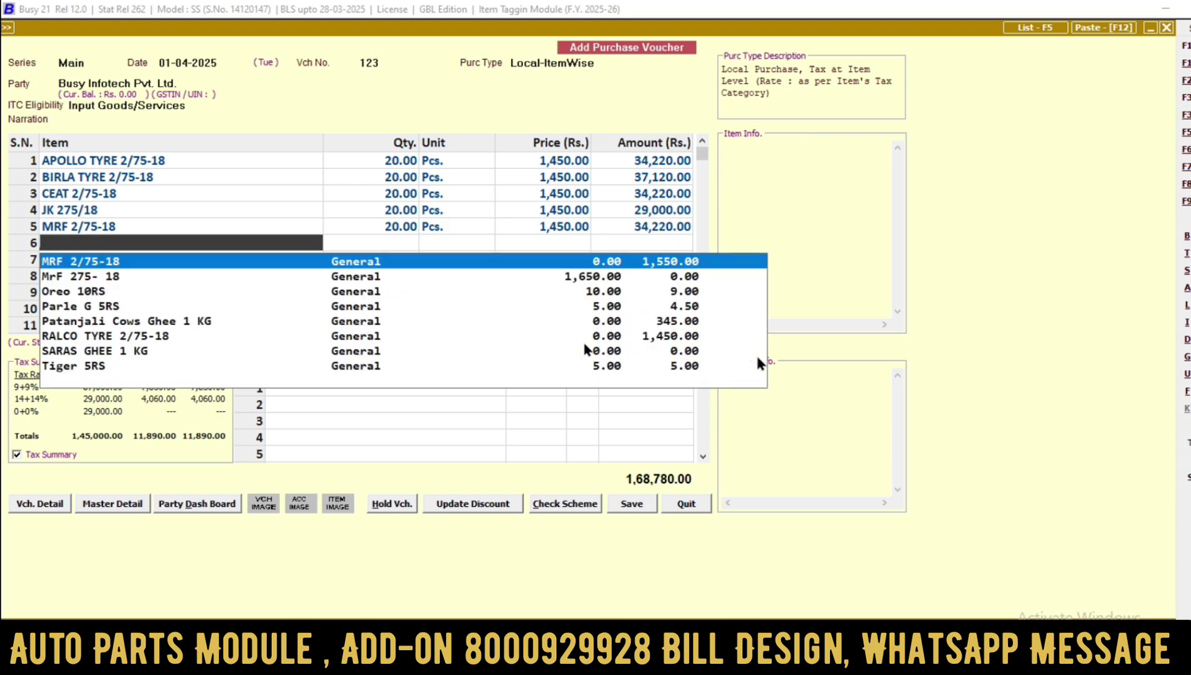
- Add a second MRF 2/75-18 line as the sixth purchase item, quantity 20 Pcs. at 1,450
{"action": "key", "text": "Down"}
{"action": "type", "text": "18"}
{"action": "key", "text": "Down"}
{"action": "key", "text": "Down"}
{"action": "key", "text": "Down"}
{"action": "key", "text": "Down"}
{"action": "key", "text": "Down"}
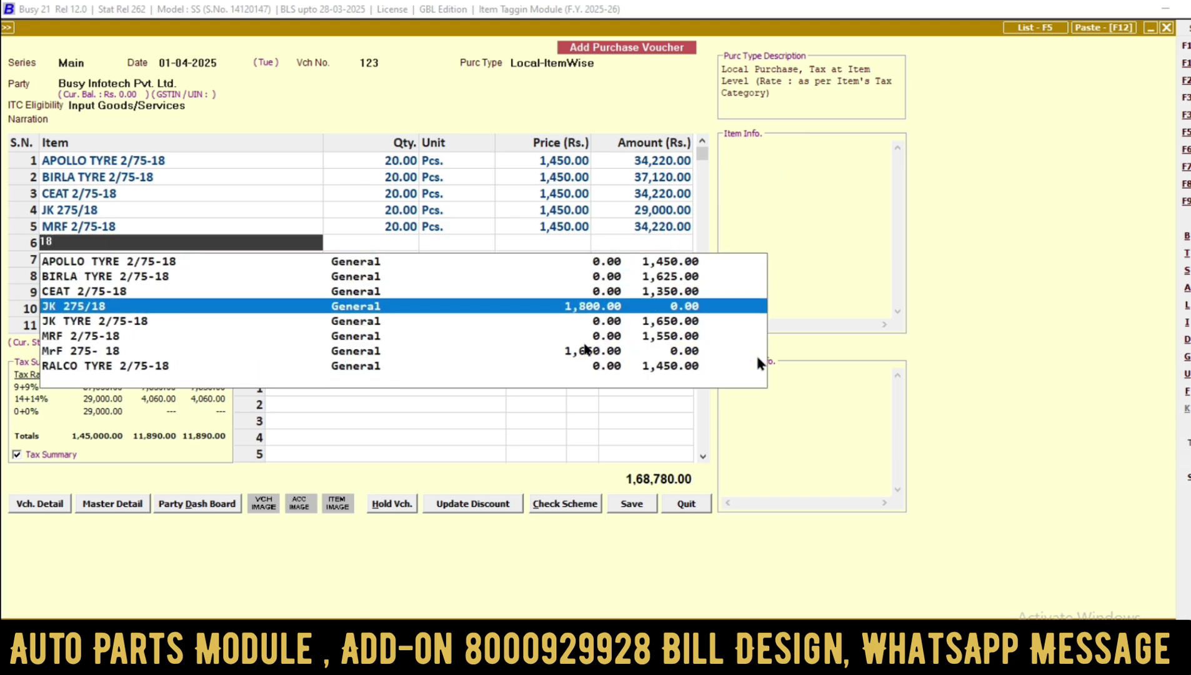
{"action": "key", "text": "Return"}
{"action": "type", "text": "20"}
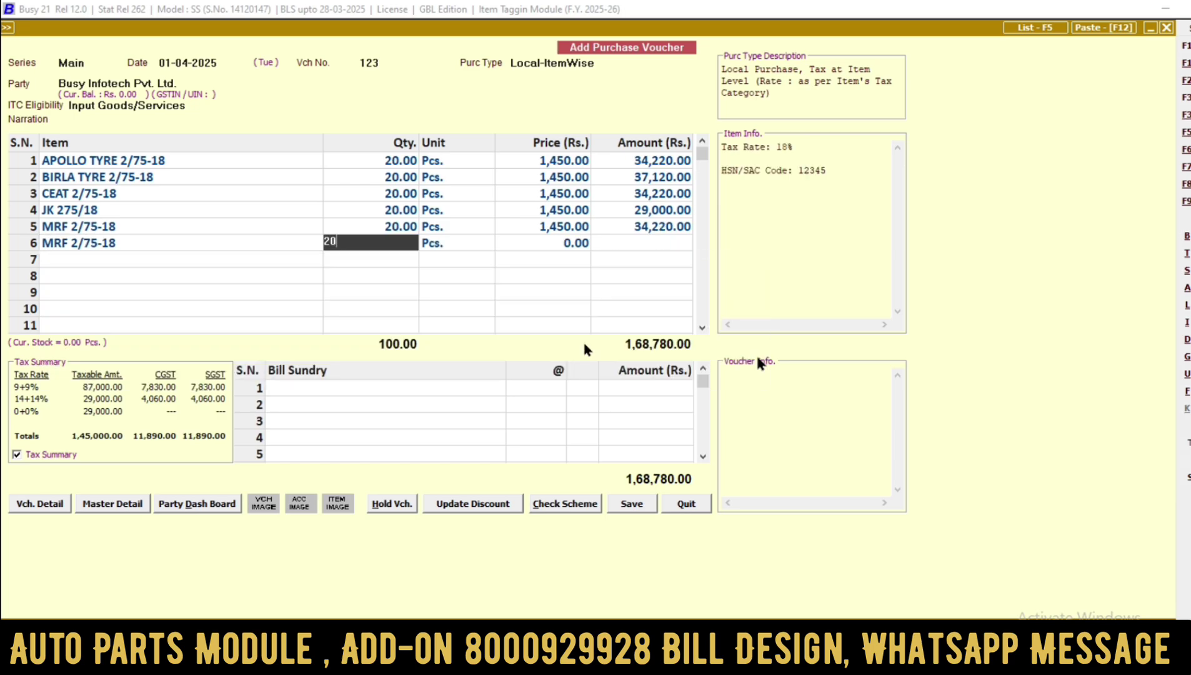
{"action": "key", "text": "Return"}
{"action": "key", "text": "Return"}
{"action": "type", "text": "1450"}
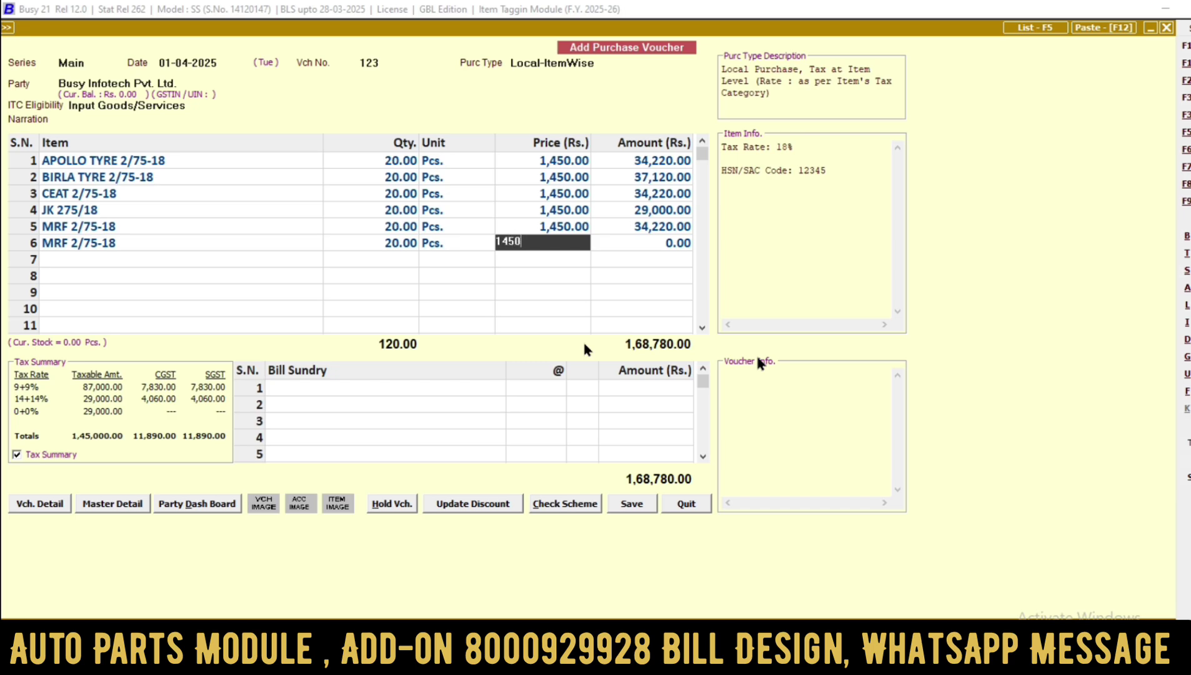
{"action": "key", "text": "Return"}
{"action": "key", "text": "Return"}
- Filter the item list by 18 and choose RALCO TYRE 2/75-18 for the seventh purchase line
{"action": "key", "text": "Down"}
{"action": "key", "text": "Down"}
{"action": "key", "text": "Down"}
{"action": "key", "text": "Down"}
{"action": "key", "text": "Down"}
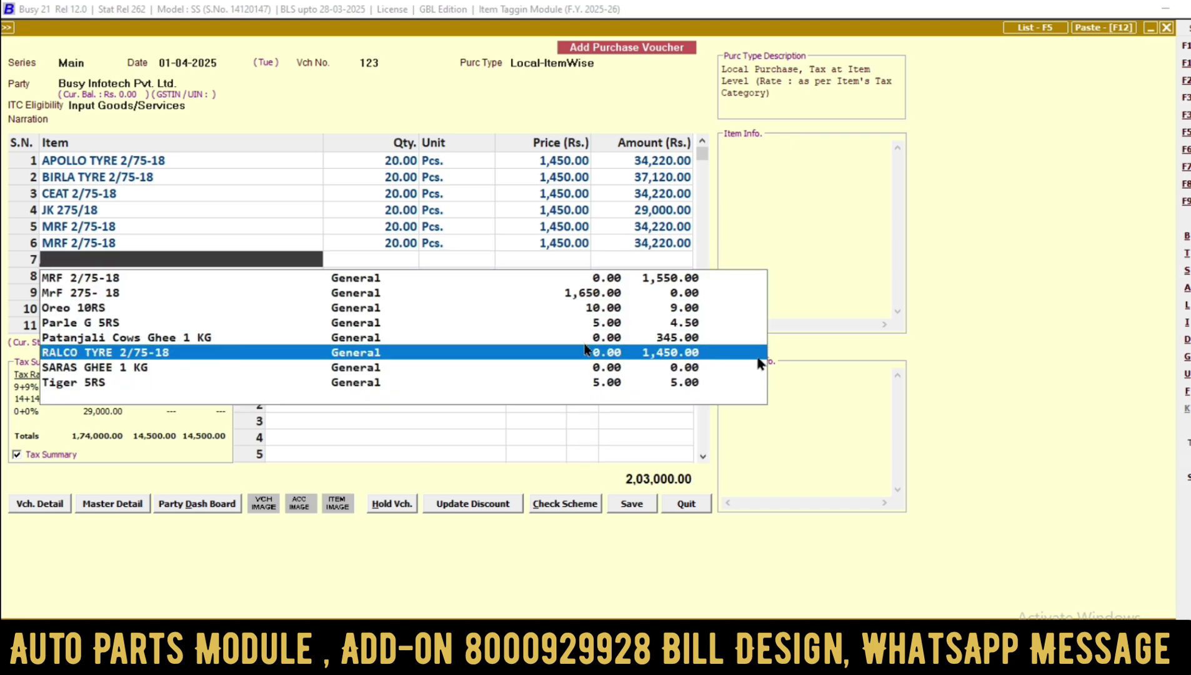
{"action": "key", "text": "Home"}
{"action": "type", "text": "2"}
{"action": "key", "text": "Down"}
{"action": "key", "text": "Down"}
{"action": "key", "text": "Down"}
{"action": "key", "text": "Down"}
{"action": "key", "text": "Down"}
{"action": "key", "text": "Down"}
{"action": "key", "text": "Down"}
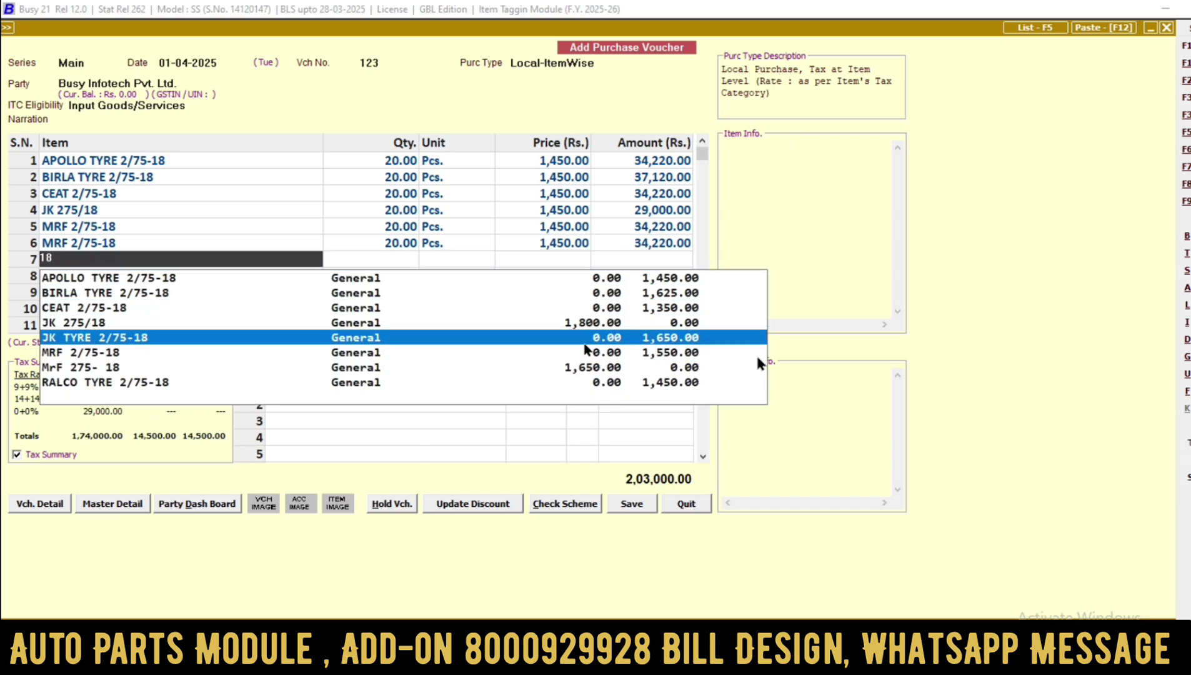
{"action": "key", "text": "Return"}
- Set the Ralco tyre line's quantity to 20 Pcs. and its price to 1,450
{"action": "type", "text": "20"}
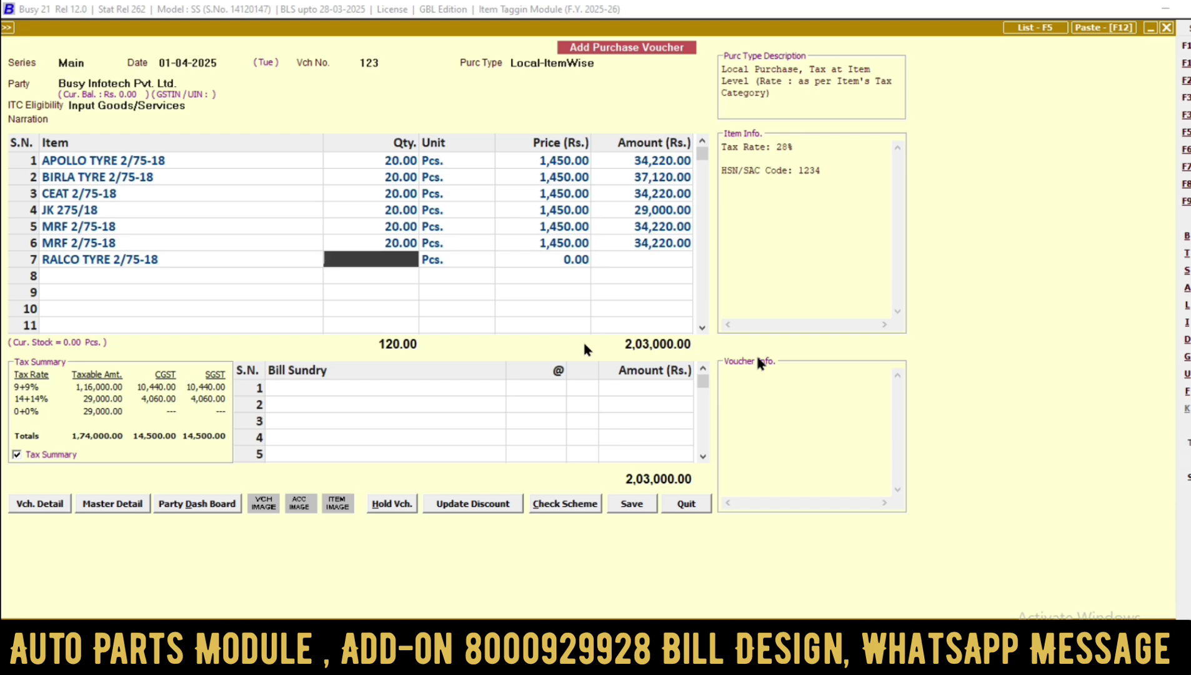
{"action": "key", "text": "Return"}
{"action": "key", "text": "Return"}
{"action": "type", "text": "1,450"}
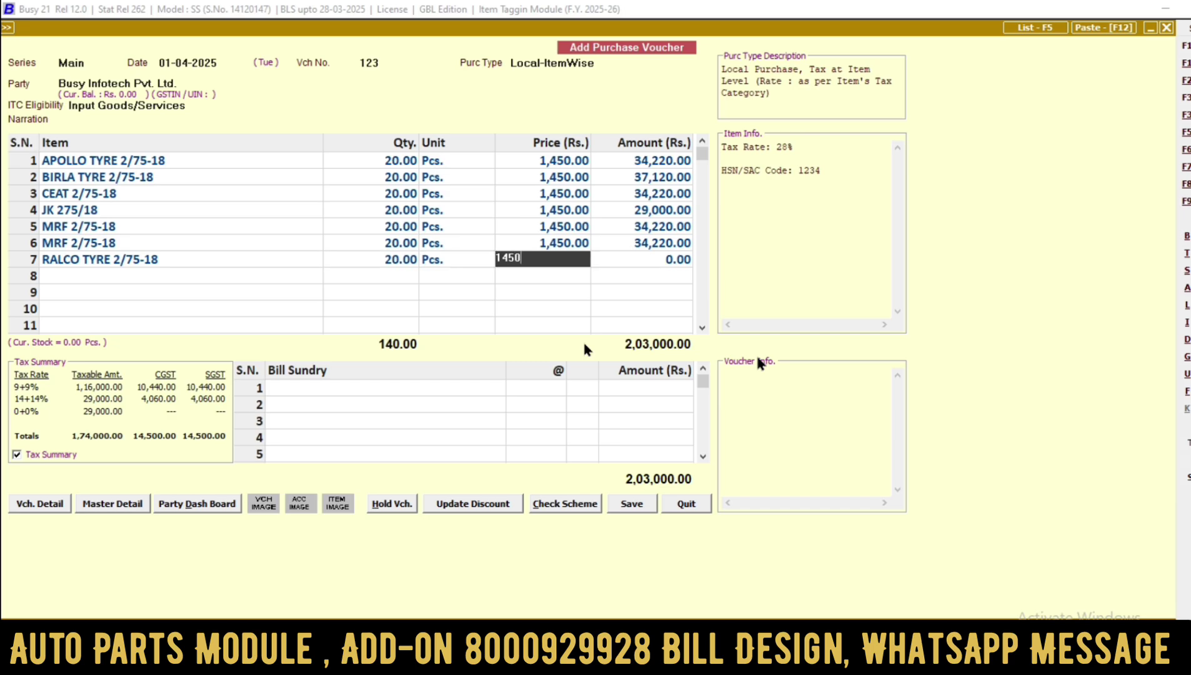
{"action": "key", "text": "Return"}
{"action": "key", "text": "Return"}
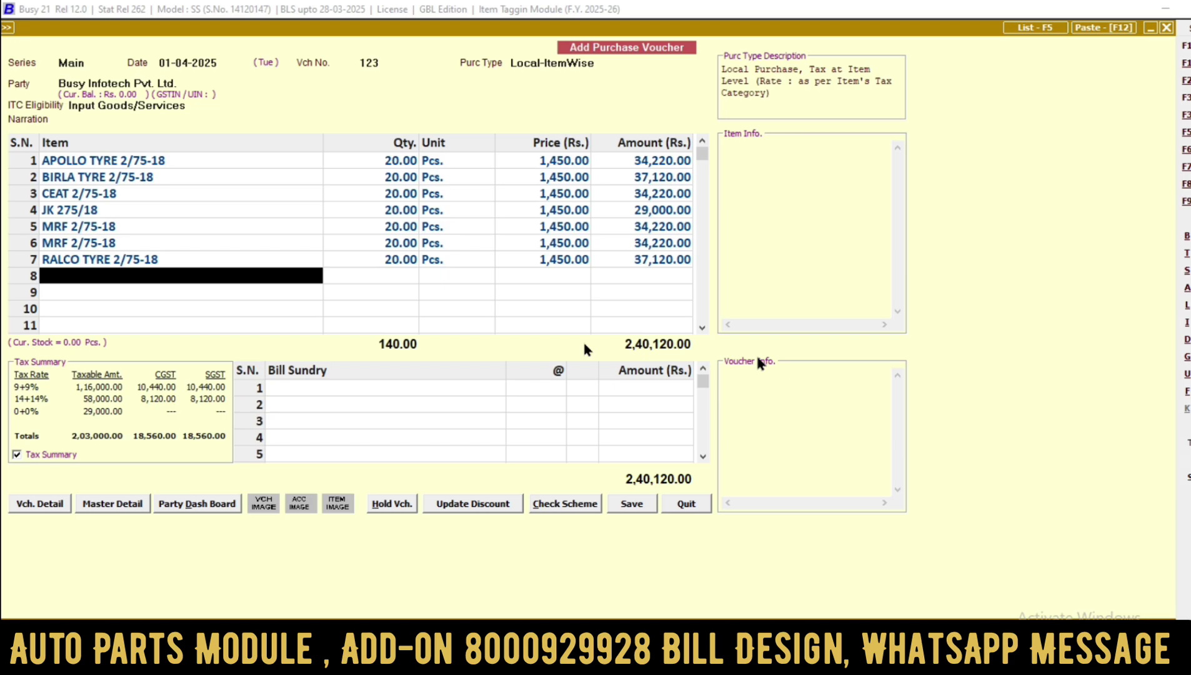
- End the item entry, skip the bill sundries and save the purchase voucher
{"action": "key", "text": "Return"}
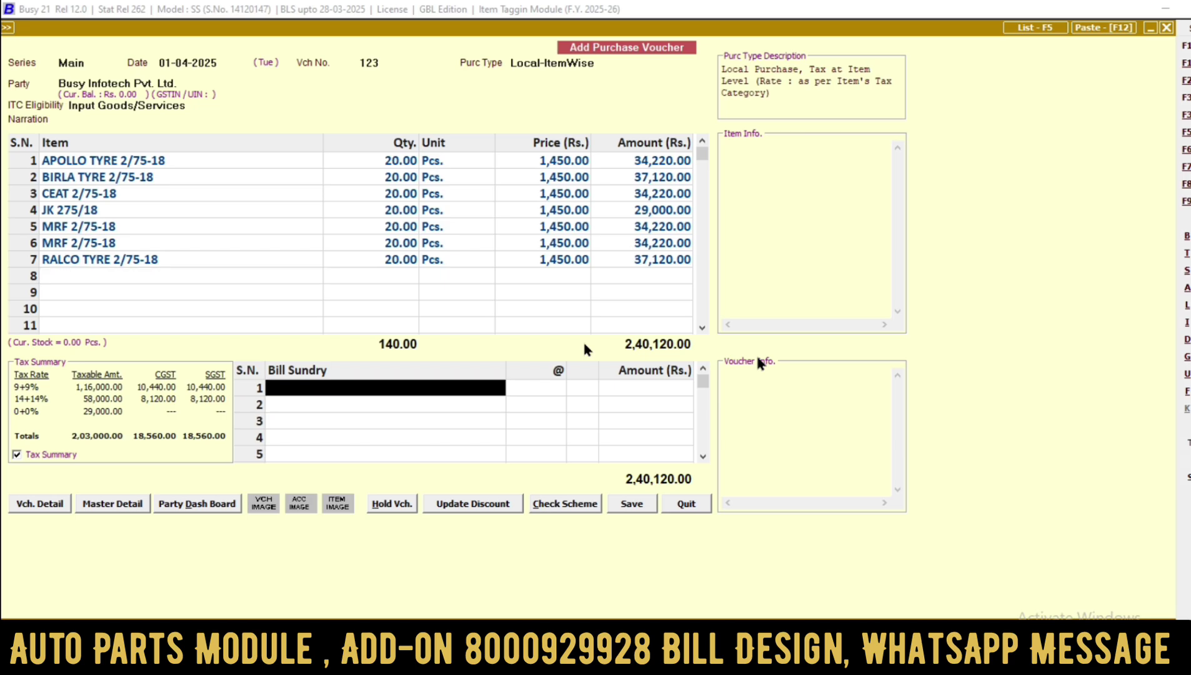
{"action": "key", "text": "Return"}
{"action": "key", "text": "Left"}
{"action": "key", "text": "Return"}
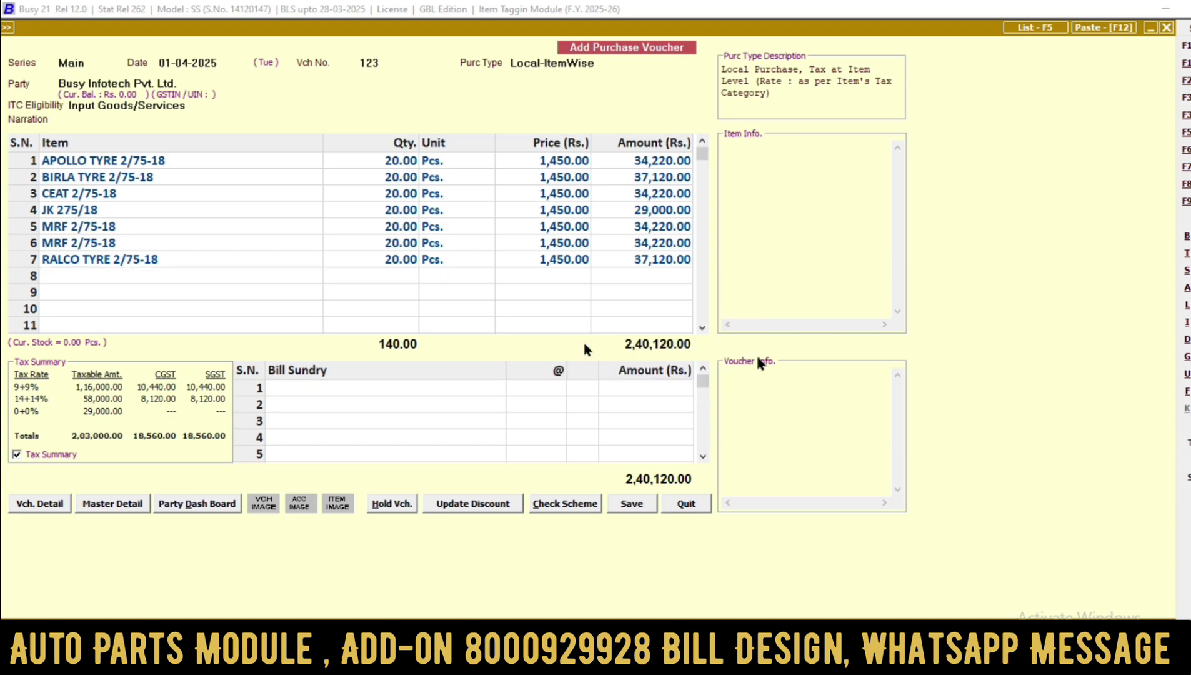
- Start a new sales voucher dated 23-02-2026 and choose Cash as the party
{"action": "key", "text": "Left"}
{"action": "key", "text": "Return"}
{"action": "key", "text": "Return"}
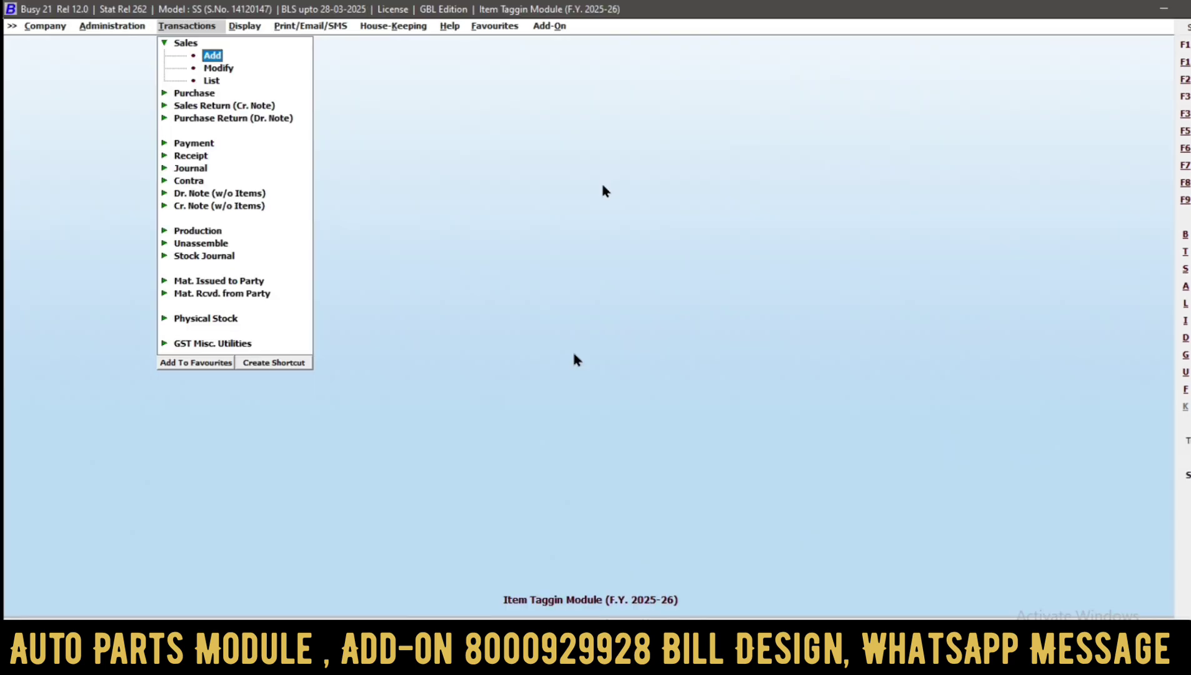
{"action": "key", "text": "Return"}
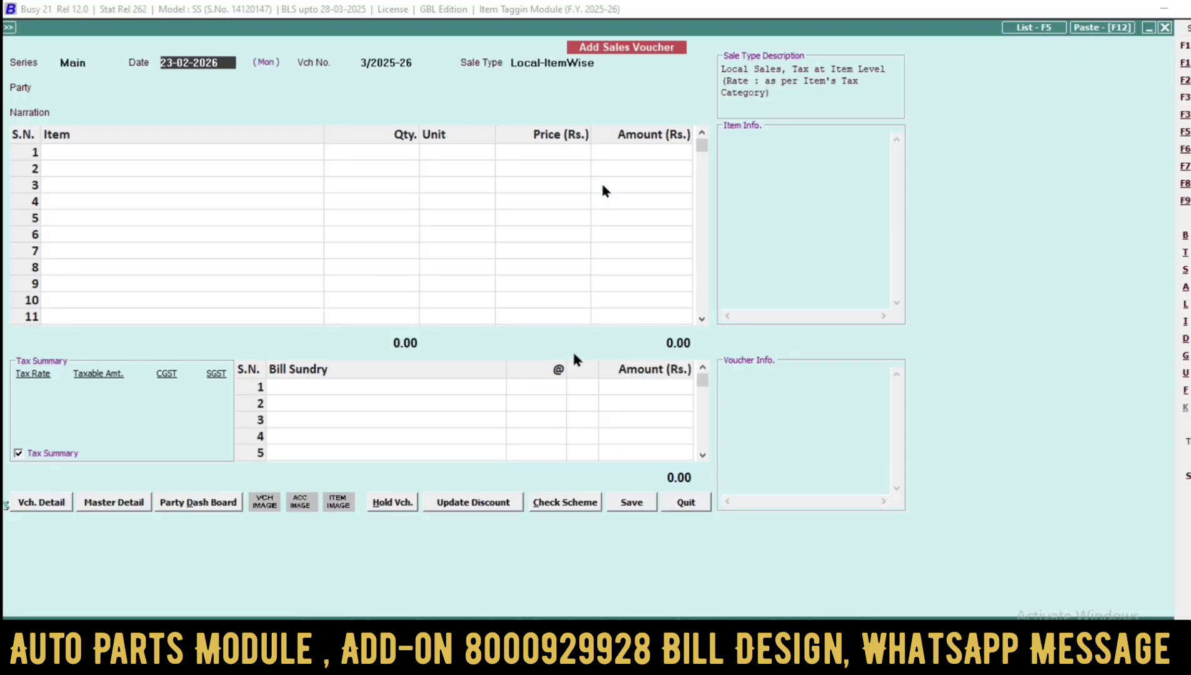
{"action": "key", "text": "Return"}
{"action": "key", "text": "Down"}
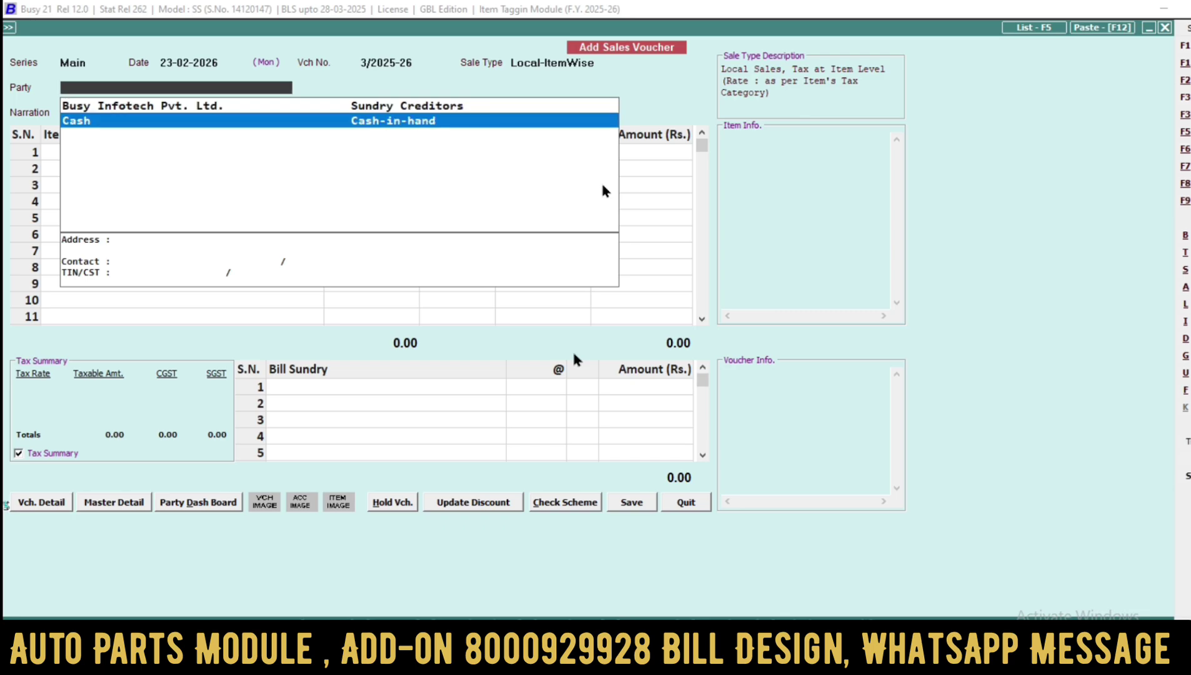
{"action": "key", "text": "Return"}
{"action": "key", "text": "Return"}
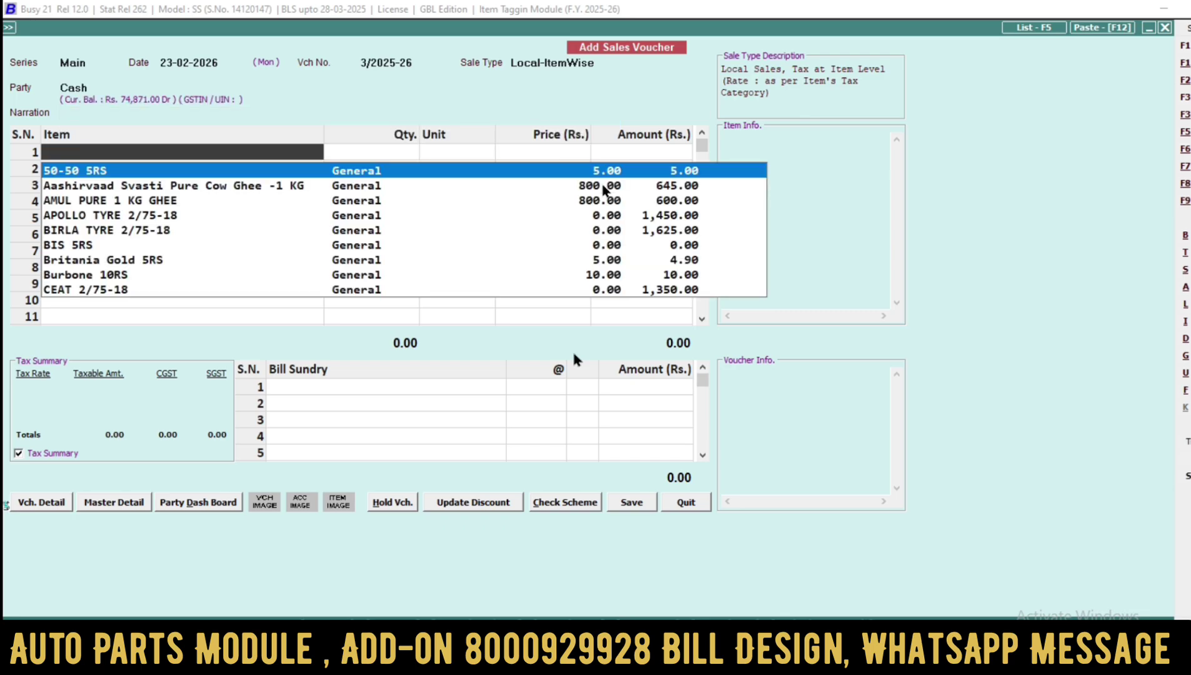
- Filter the items by 18, choose APOLLO TYRE 2/75-18 for the first sales line and examine its tagged alternatives
{"action": "key", "text": "Down"}
{"action": "type", "text": "18"}
{"action": "key", "text": "Down"}
{"action": "key", "text": "Up"}
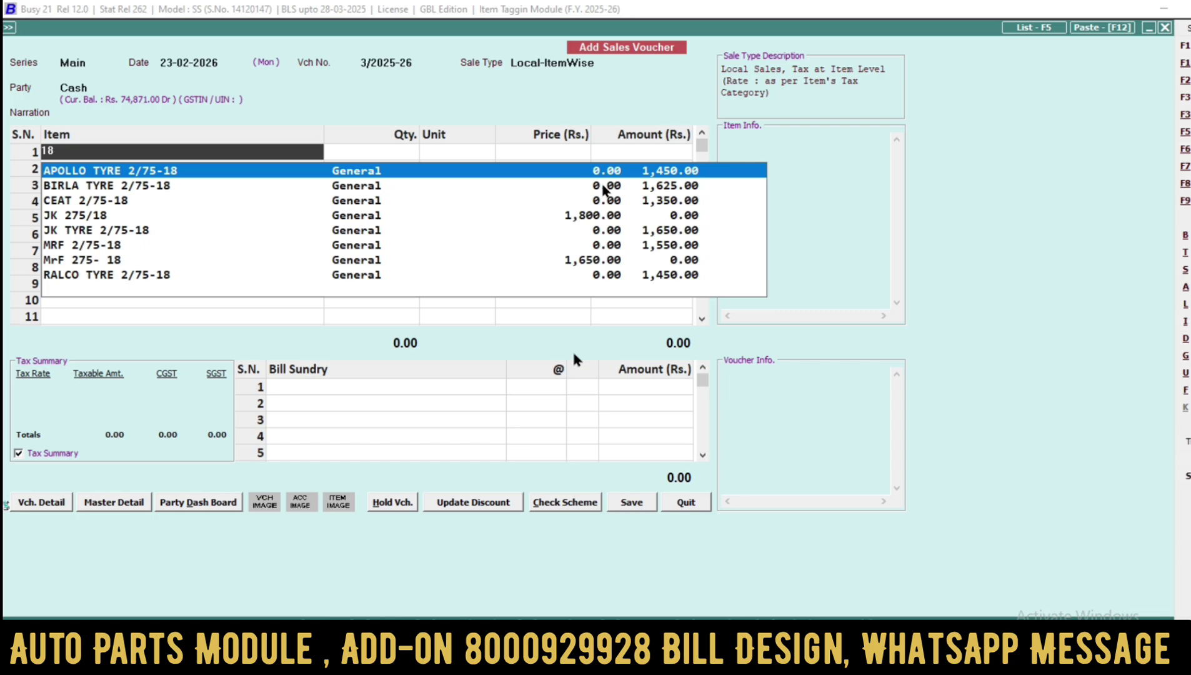
{"action": "key", "text": "Return"}
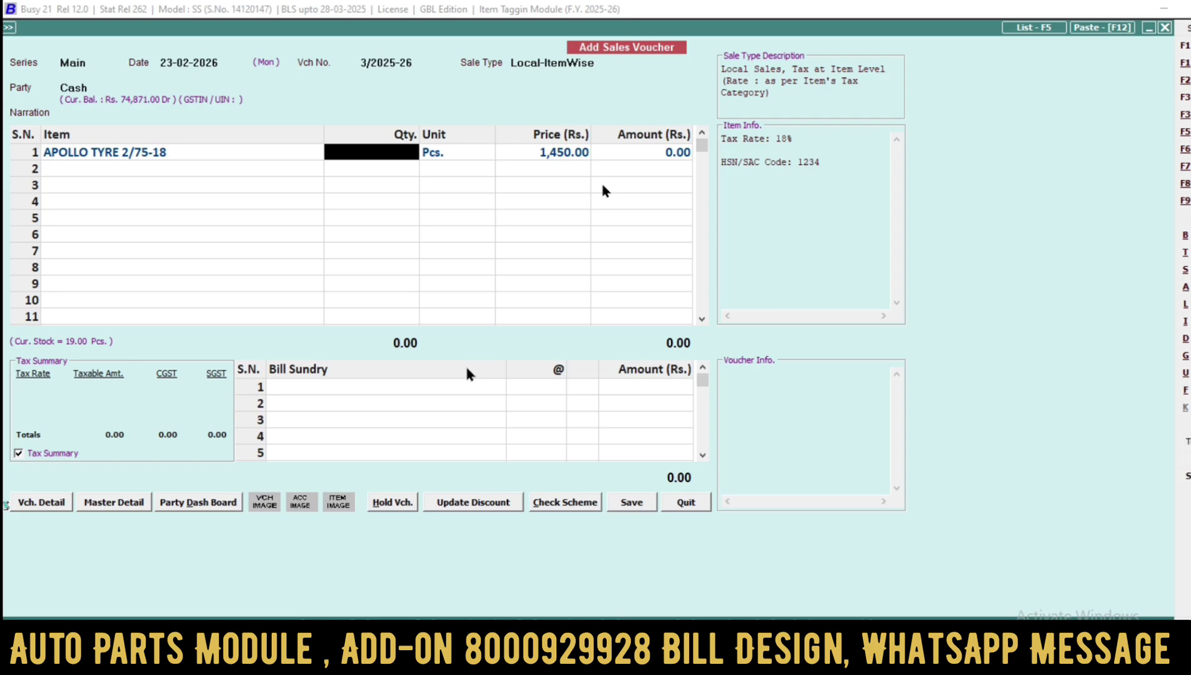
{"action": "key", "text": "Return"}
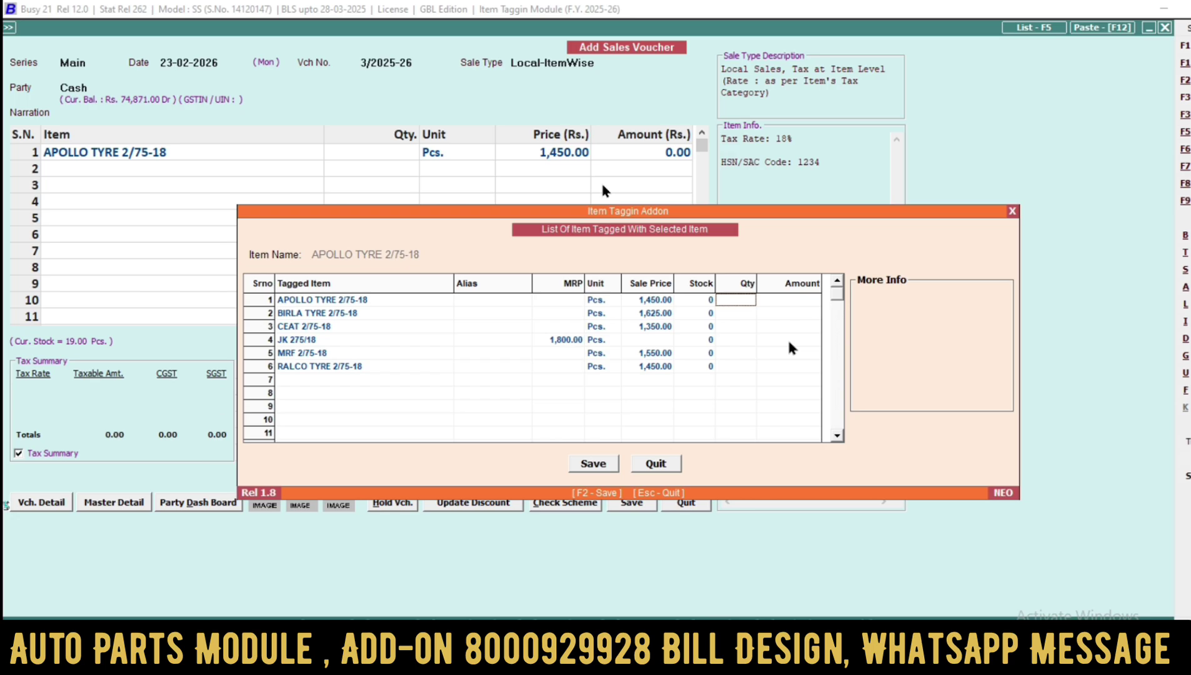
{"action": "left_click", "coordinate": [354, 304]}
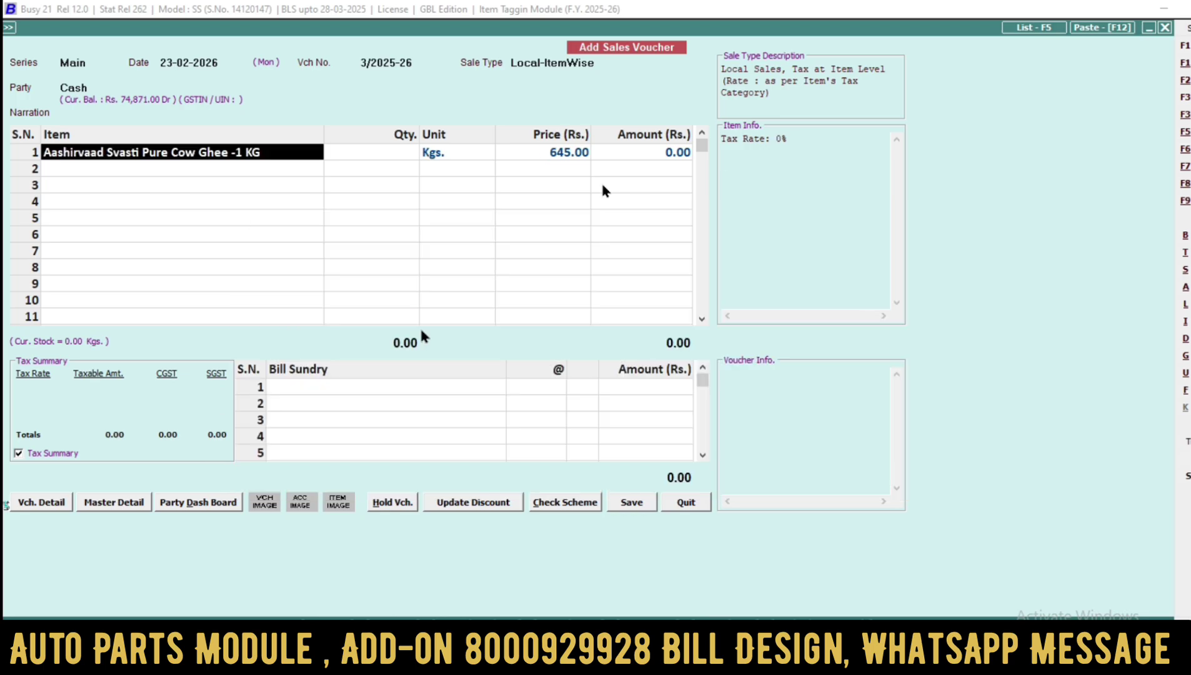
{"action": "type", "text": "pA"}
{"action": "key", "text": "Down"}
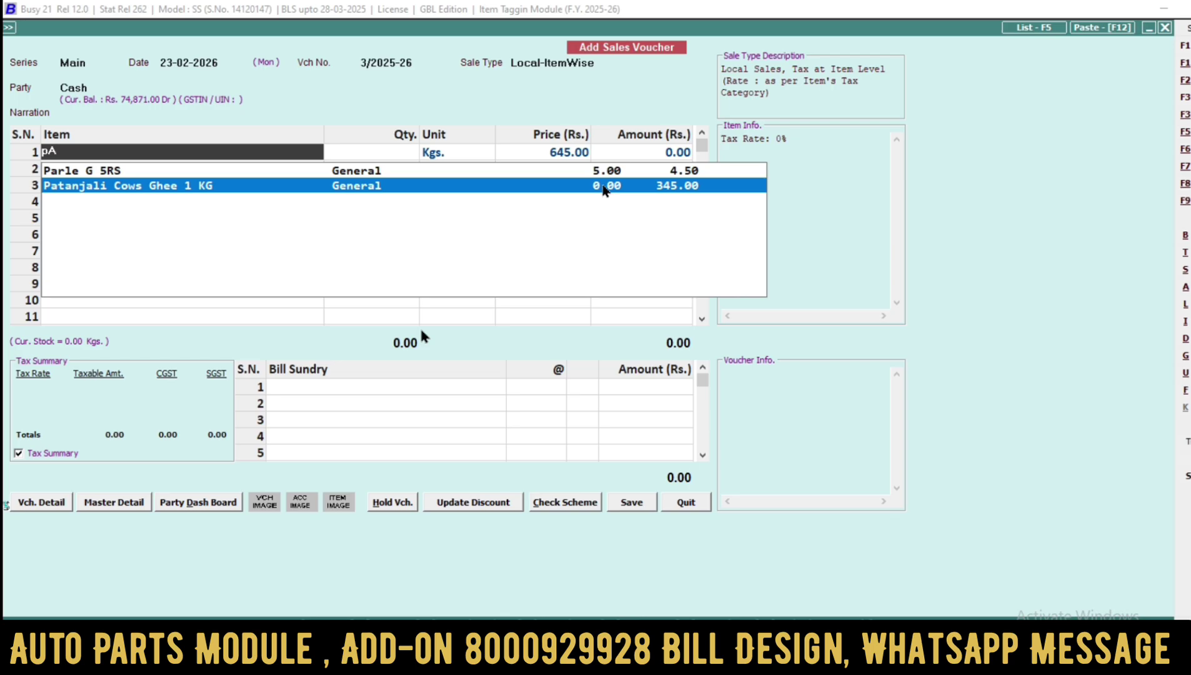
{"action": "key", "text": "BackSpace"}
{"action": "key", "text": "BackSpace"}
{"action": "key", "text": "Escape"}
{"action": "key", "text": "shift+Tab"}
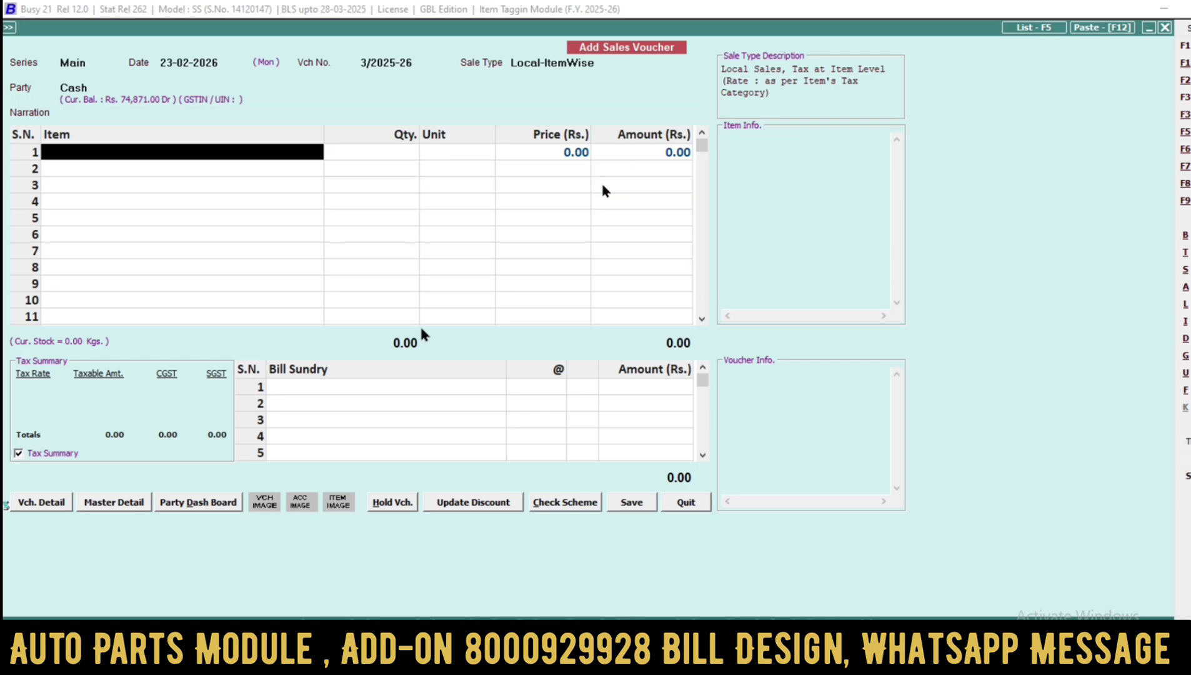
- Filter the items by ghee and choose Patanjali Cows Ghee 1 KG for the first sales line
{"action": "type", "text": "gHEE"}
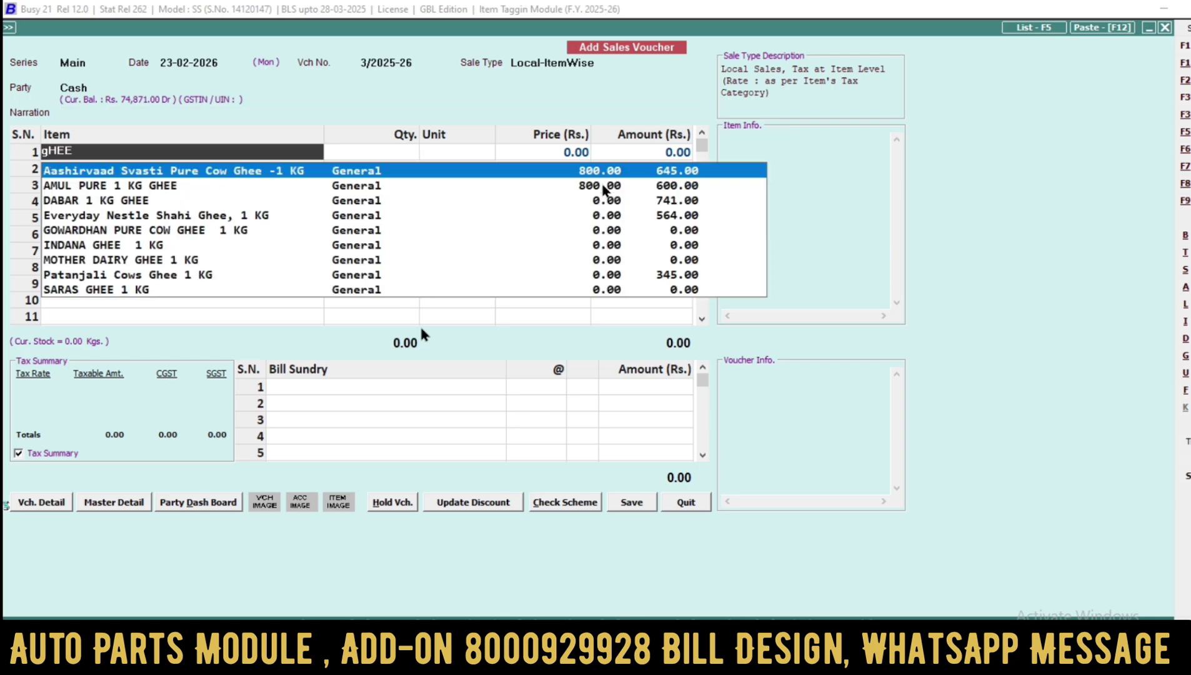
{"action": "key", "text": "Down"}
{"action": "key", "text": "Down"}
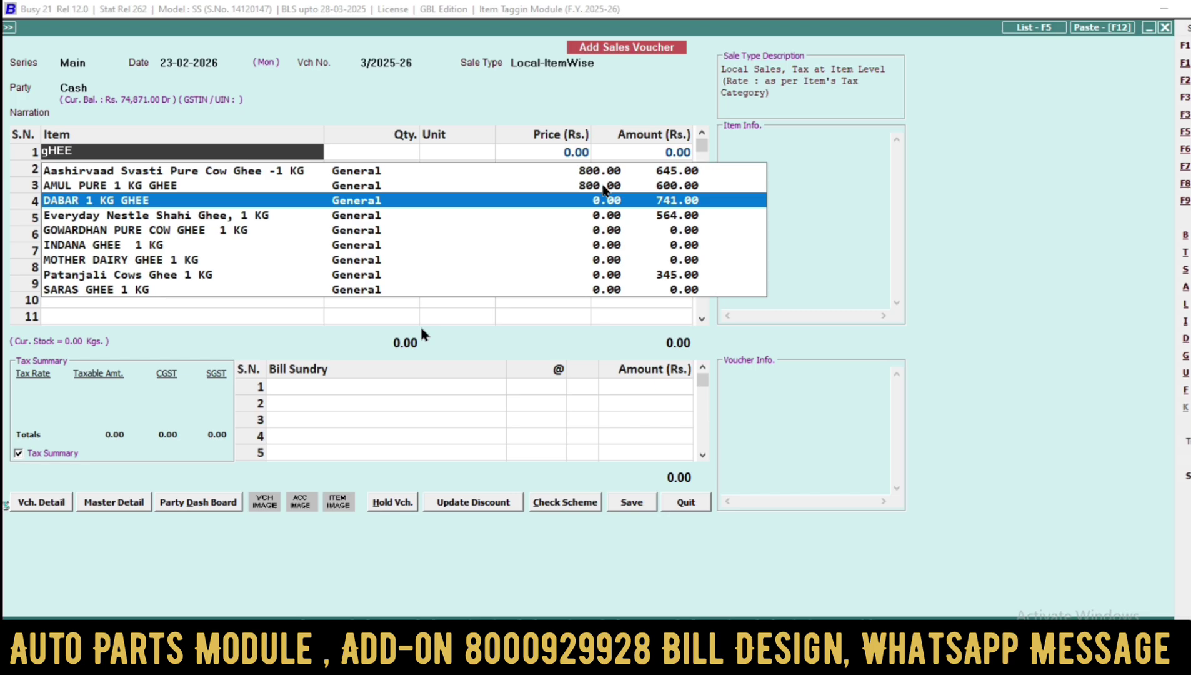
{"action": "key", "text": "Down"}
{"action": "key", "text": "Down"}
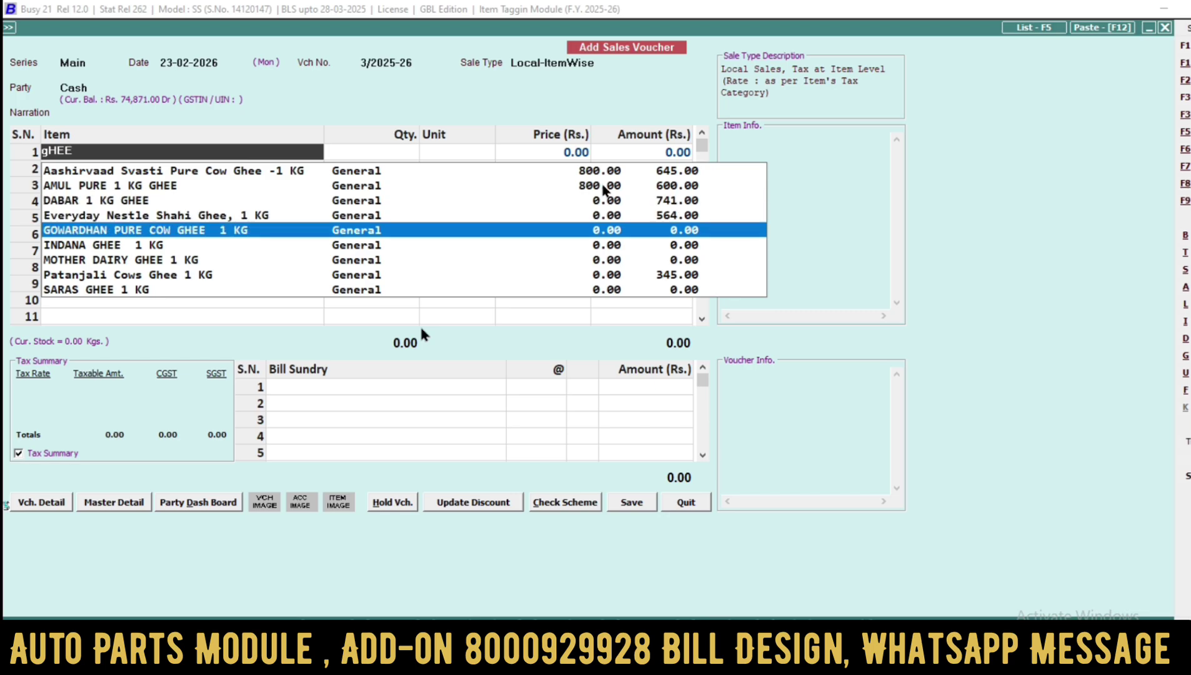
{"action": "key", "text": "Down"}
{"action": "key", "text": "Down"}
{"action": "key", "text": "Down"}
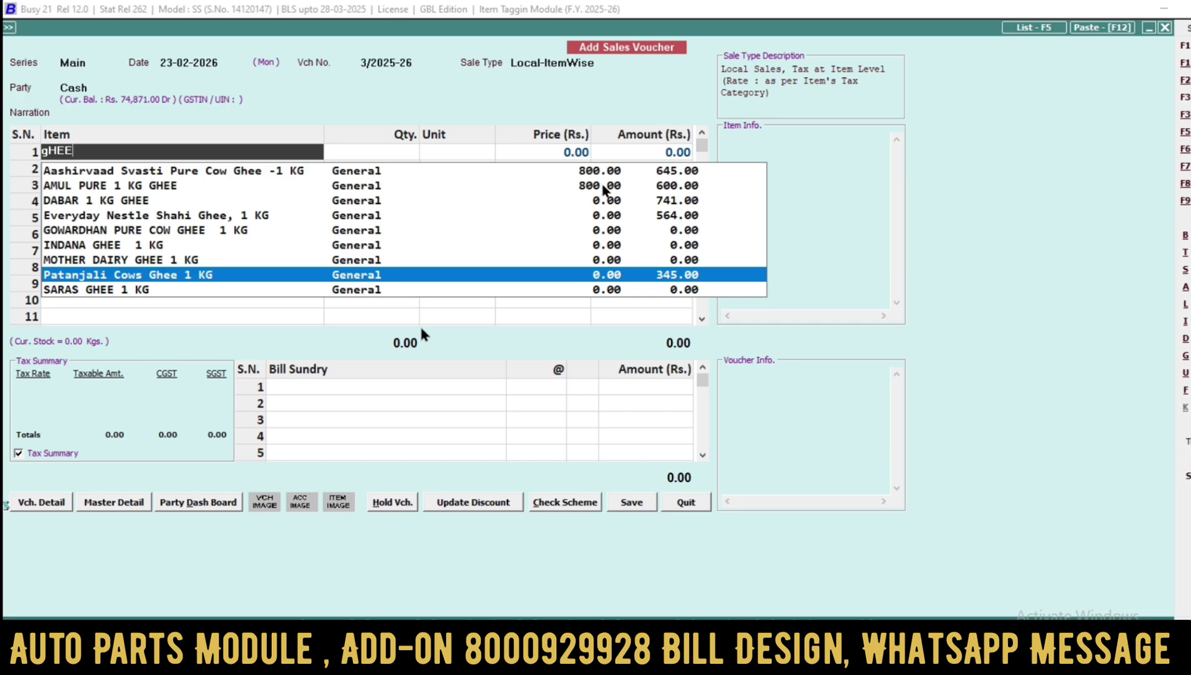
{"action": "key", "text": "Return"}
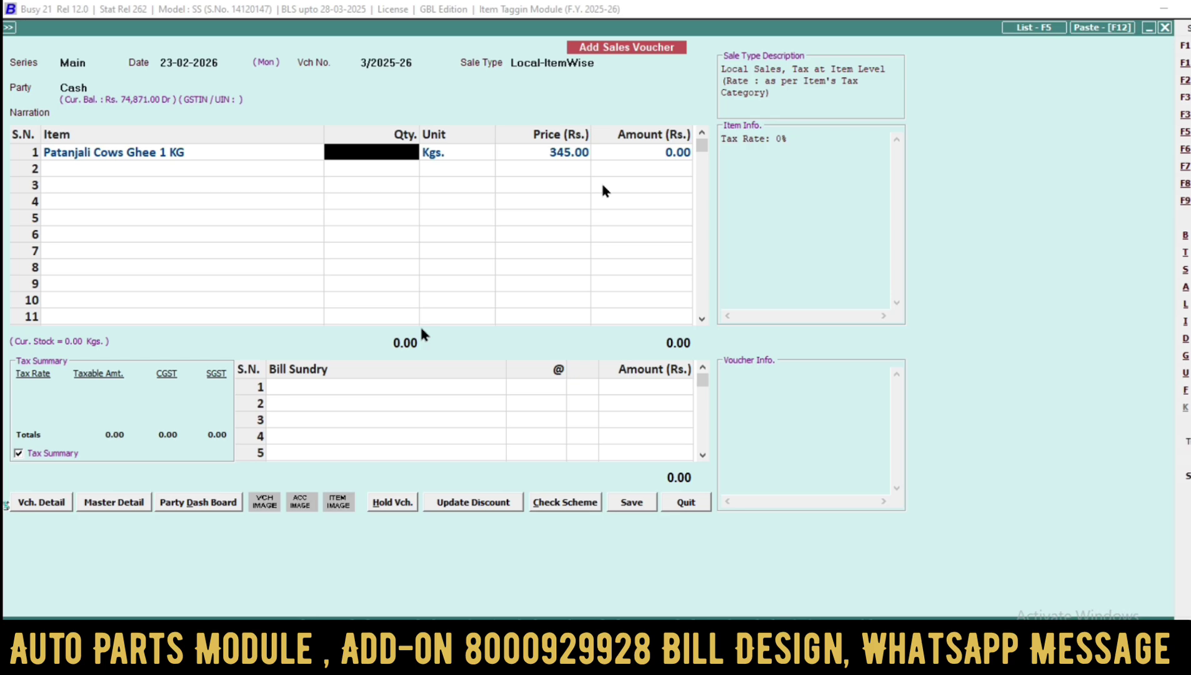
- List the items tagged with Patanjali Cows Ghee, enter quantity 1 for DABAR 1 KG GHEE and save the selection
{"action": "key", "text": "Return"}
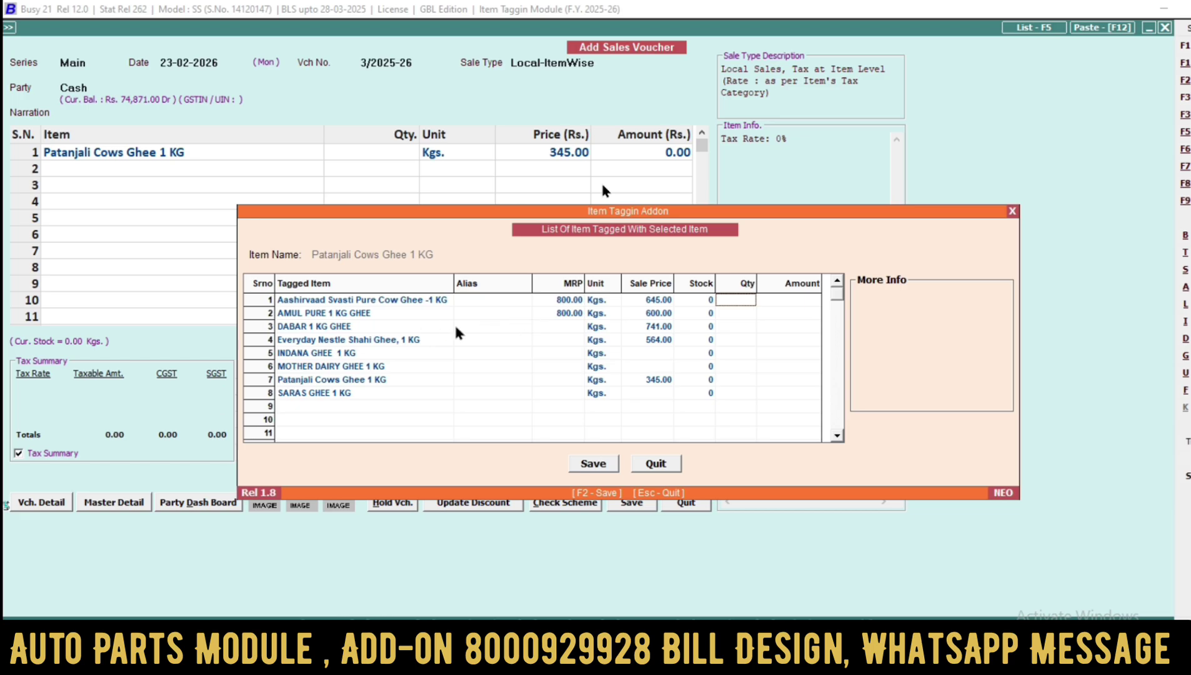
{"action": "left_click", "coordinate": [732, 327]}
{"action": "type", "text": "1"}
{"action": "key", "text": "Return"}
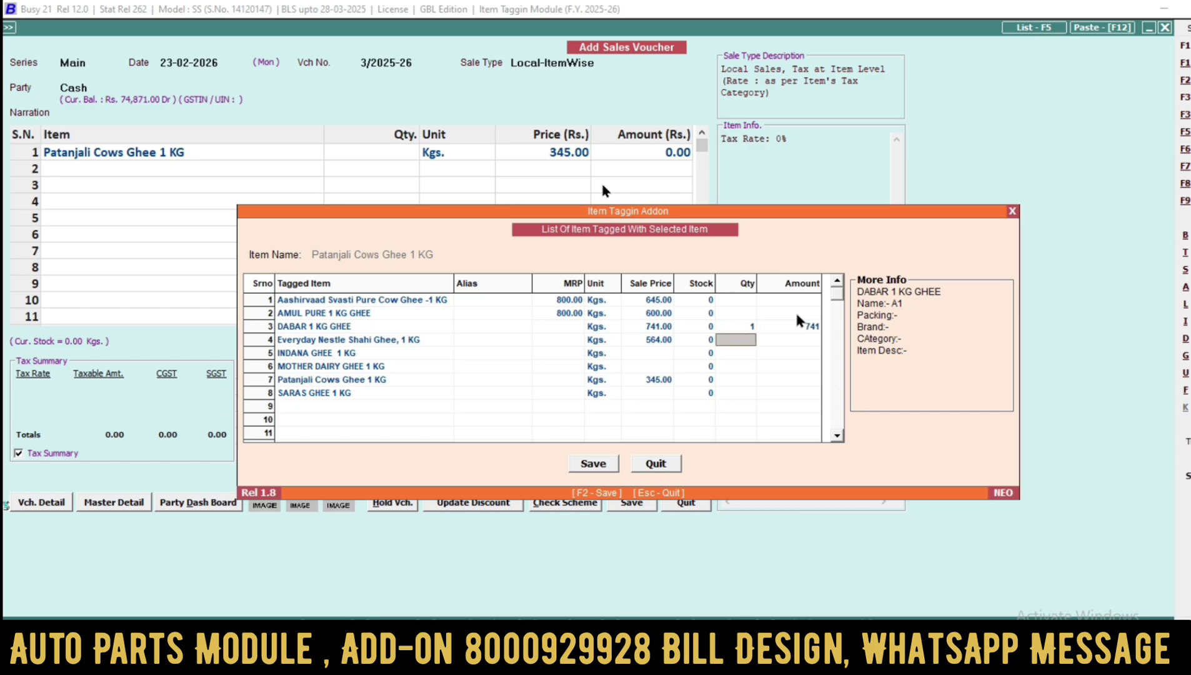
{"action": "left_click", "coordinate": [592, 467]}
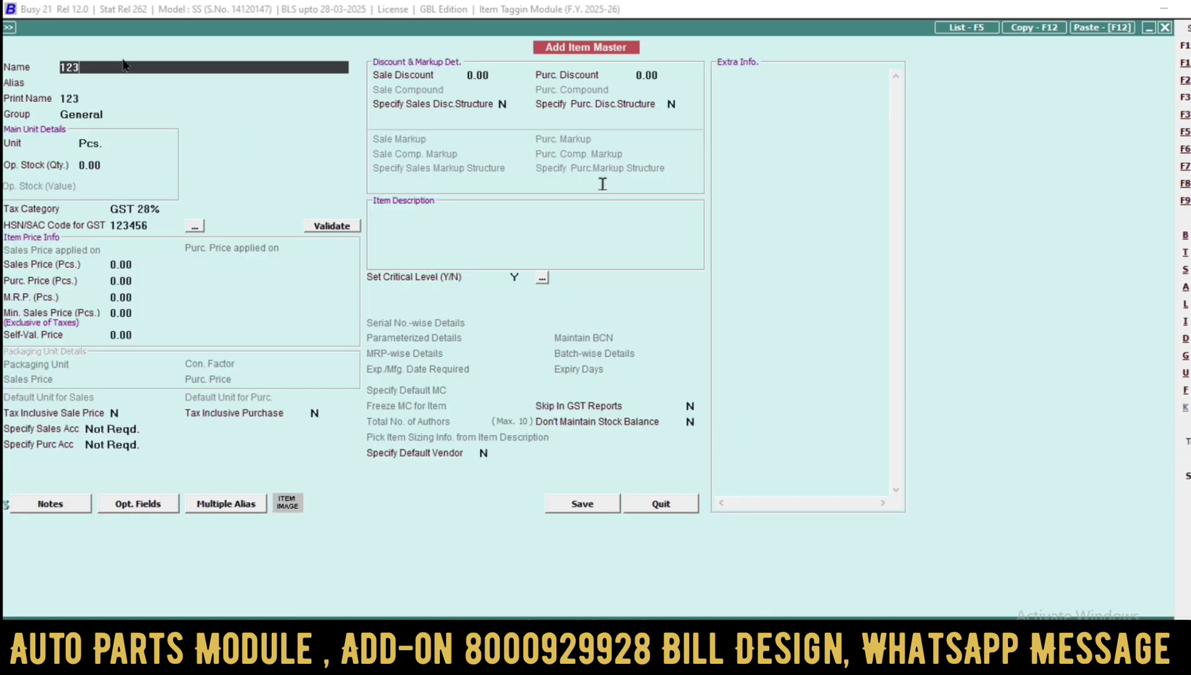
- Name the new item TYRE, keep it in the General group and set its sales price to 1,500
{"action": "key", "text": "BackSpace"}
{"action": "key", "text": "BackSpace"}
{"action": "key", "text": "BackSpace"}
{"action": "type", "text": "TYRE"}
{"action": "key", "text": "Return"}
{"action": "key", "text": "Return"}
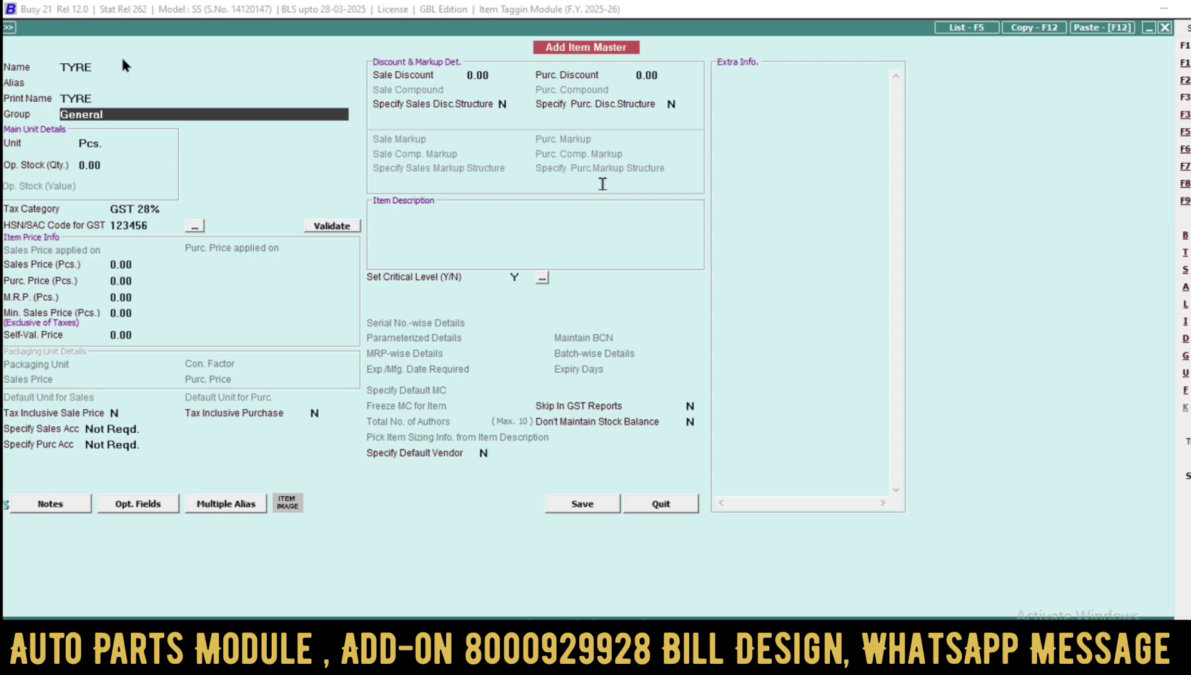
{"action": "key", "text": "Return"}
{"action": "key", "text": "Escape"}
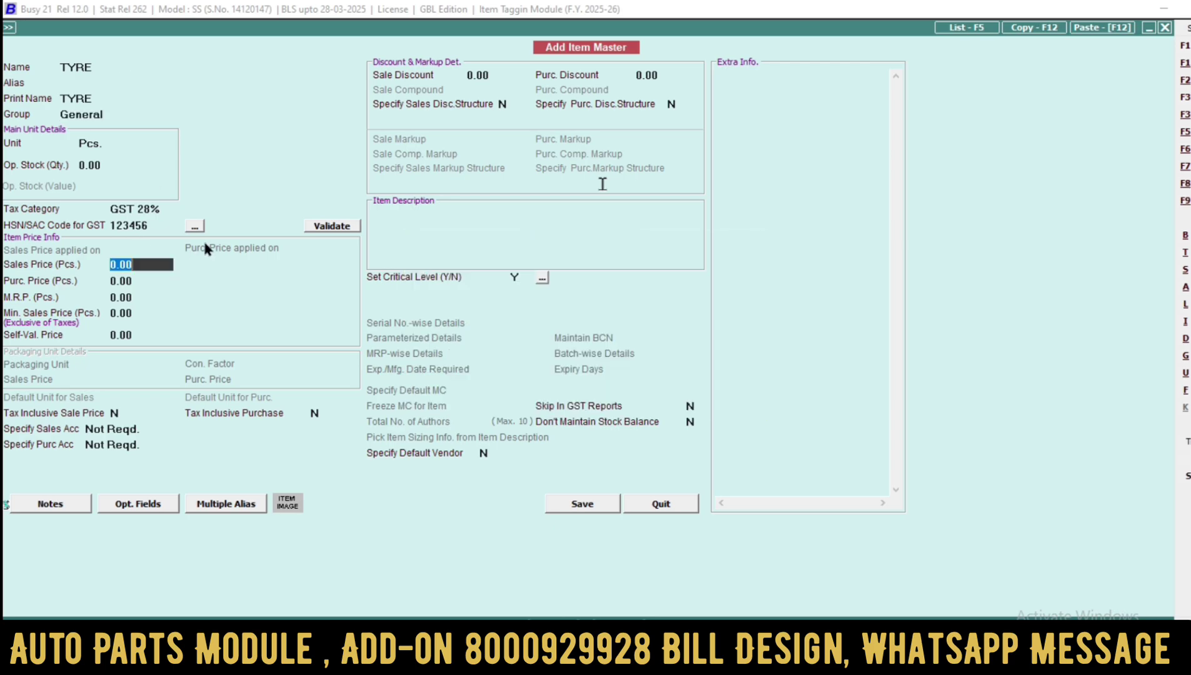
{"action": "type", "text": "1500"}
{"action": "key", "text": "Return"}
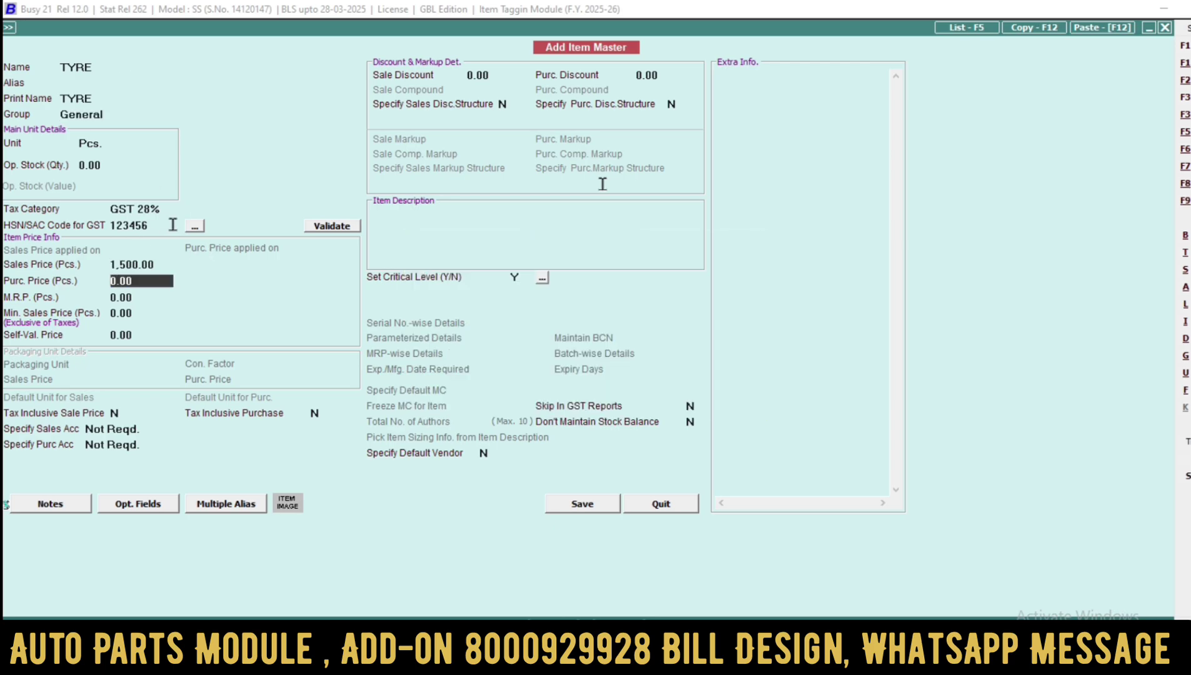
- Save the TYRE item, tag it with JK 275/18 to join that item's tag group, and save the tags
{"action": "left_click", "coordinate": [581, 504]}
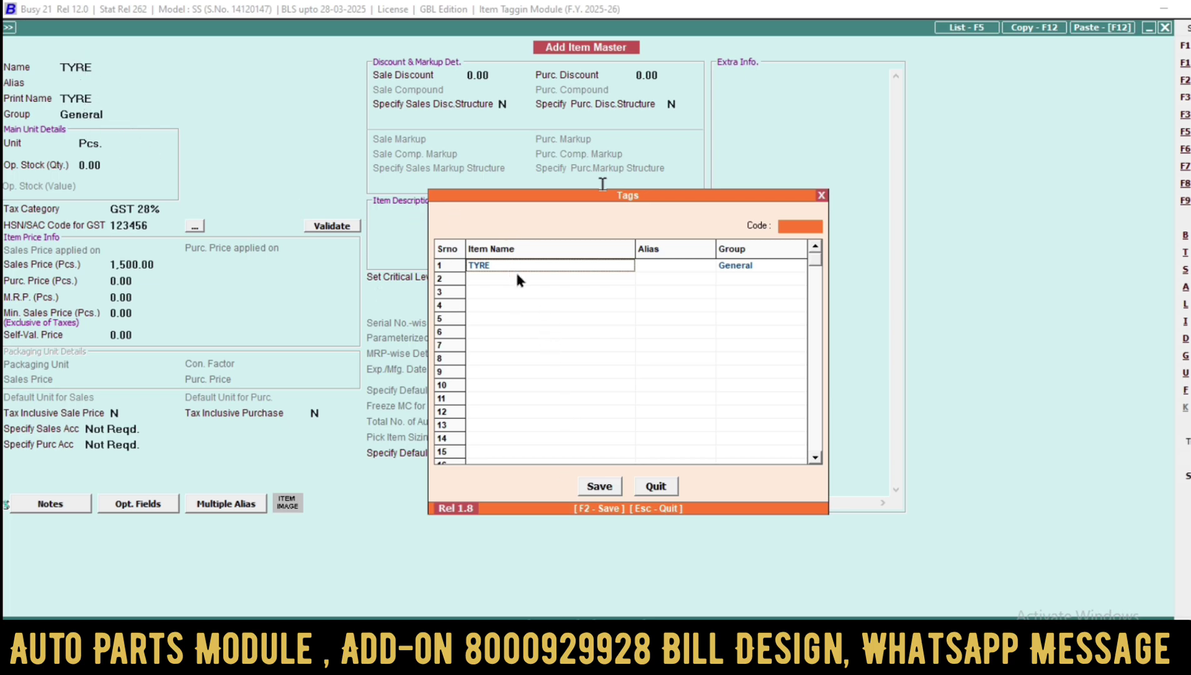
{"action": "left_click", "coordinate": [562, 278]}
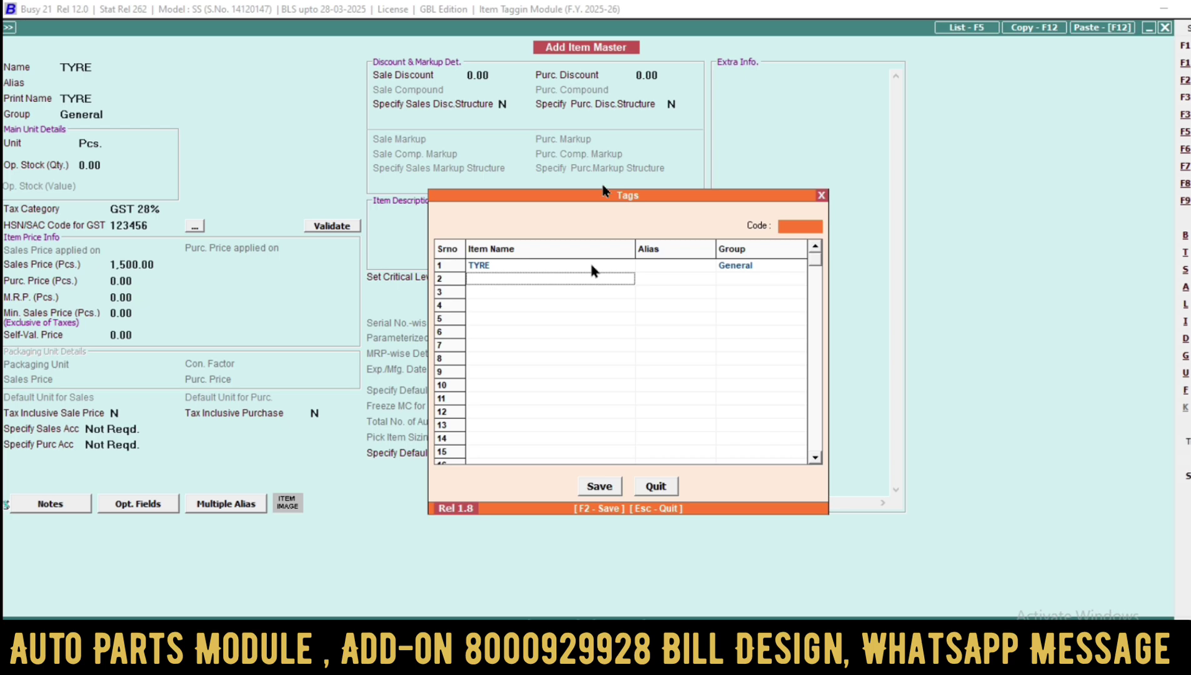
{"action": "type", "text": "1"}
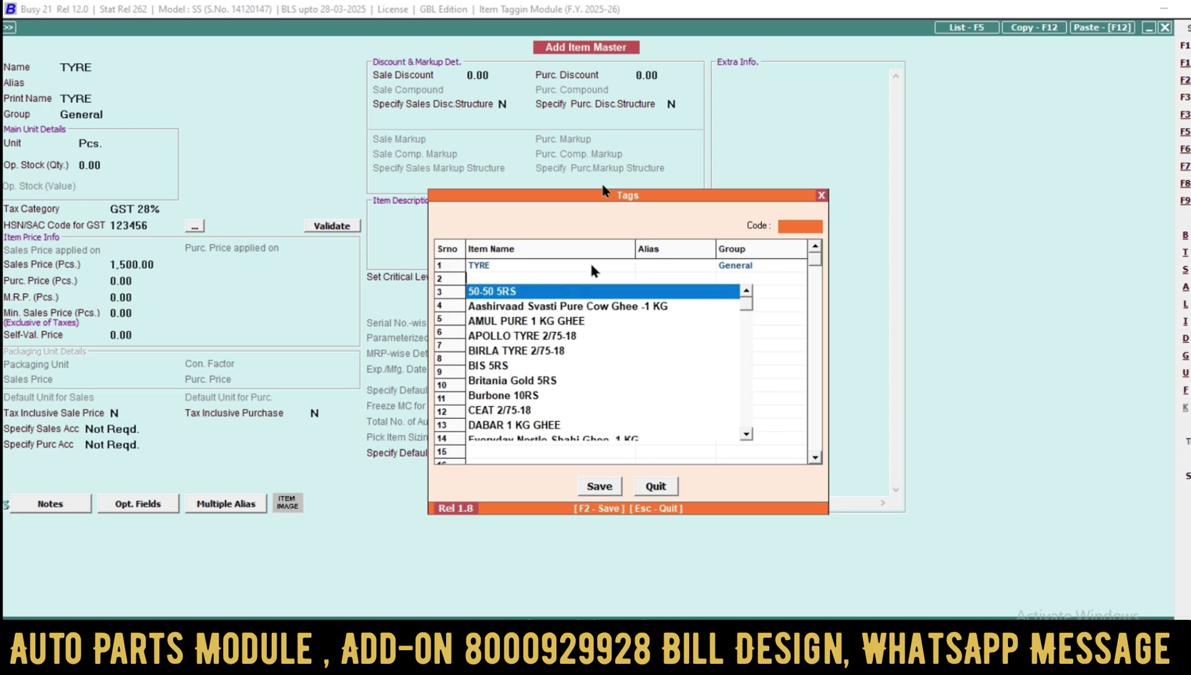
{"action": "key", "text": "BackSpace"}
{"action": "type", "text": "275/18"}
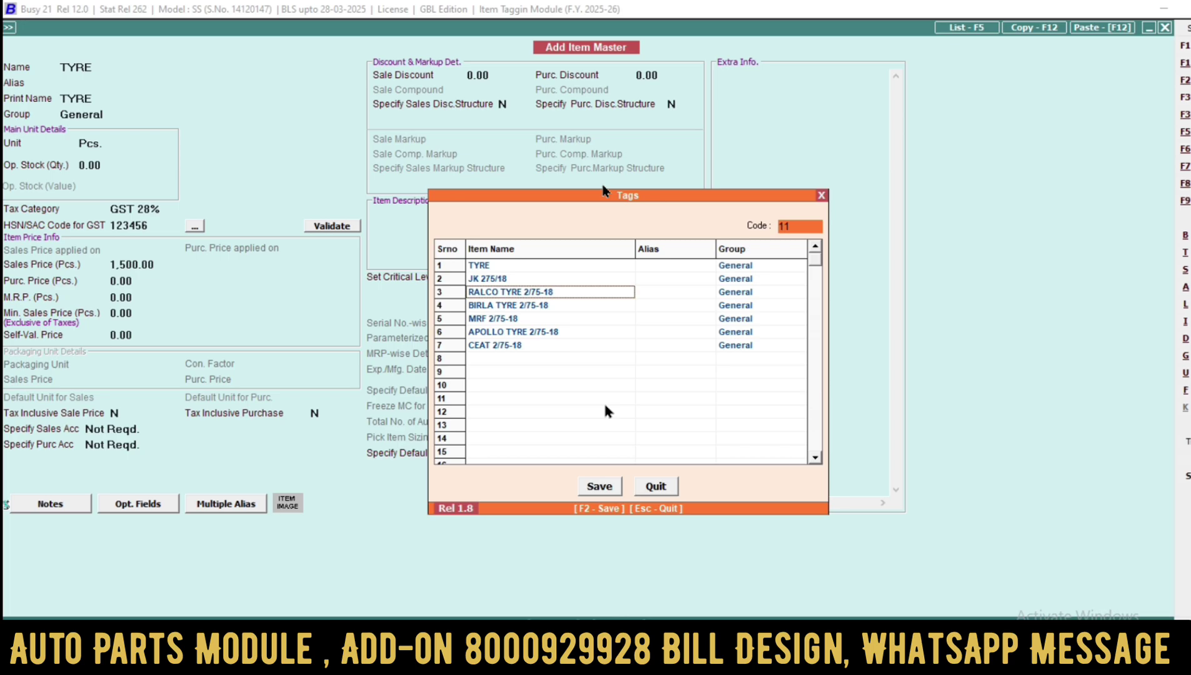
{"action": "left_click", "coordinate": [604, 490]}
{"action": "left_click", "coordinate": [722, 375]}
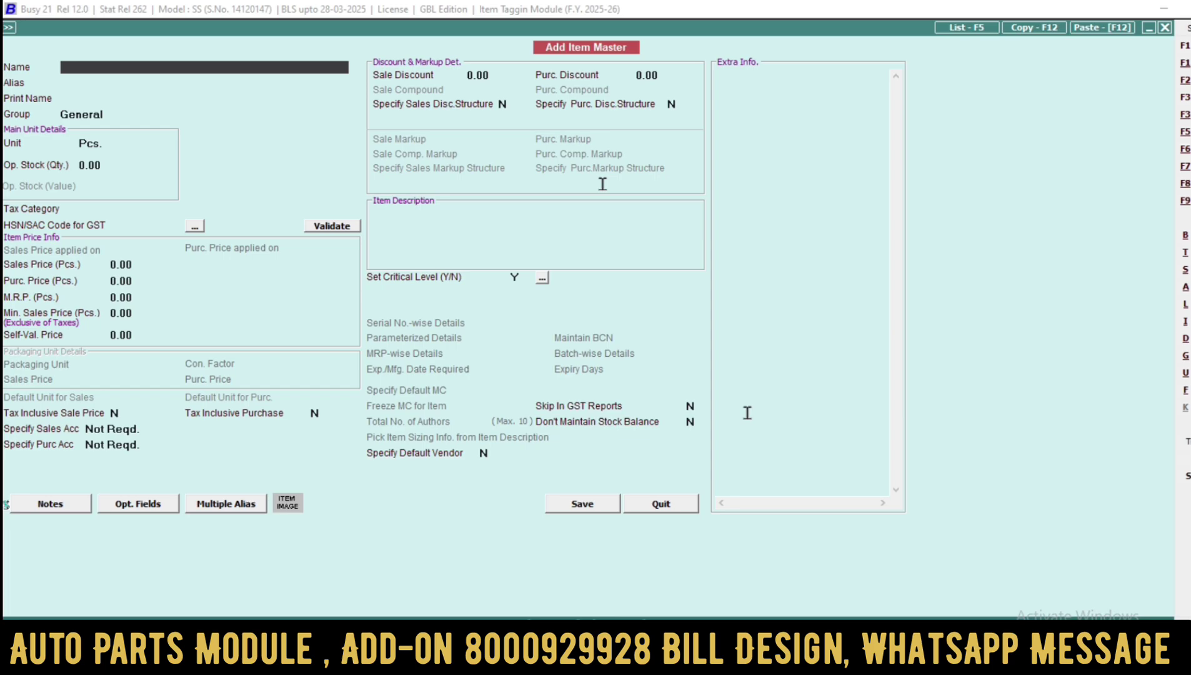
- Leave the item master and start another sales voucher with Cash as the party
{"action": "key", "text": "Escape"}
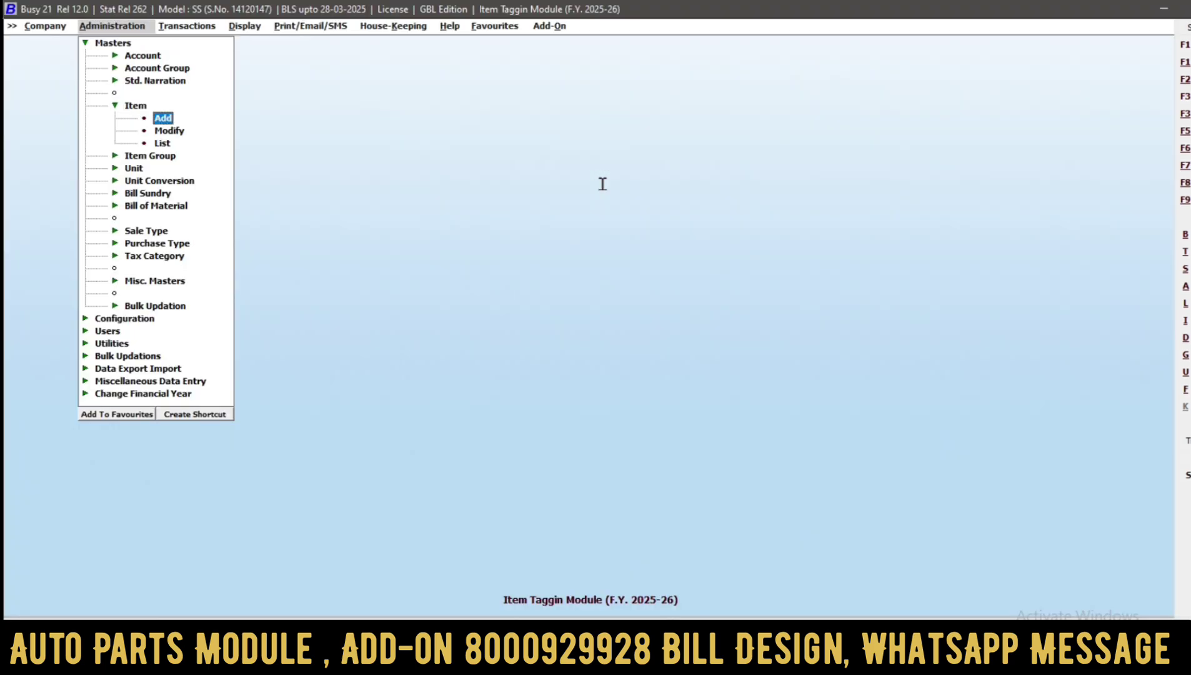
{"action": "key", "text": "Escape"}
{"action": "key", "text": "Right"}
{"action": "key", "text": "Up"}
{"action": "key", "text": "Up"}
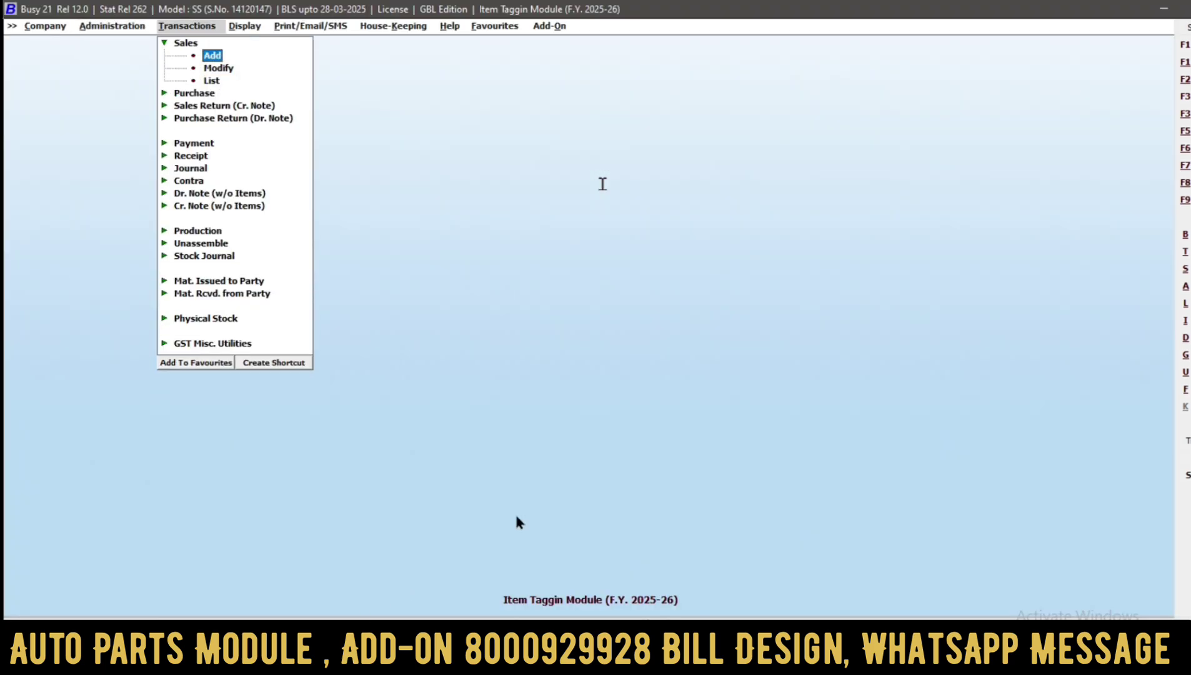
{"action": "key", "text": "Return"}
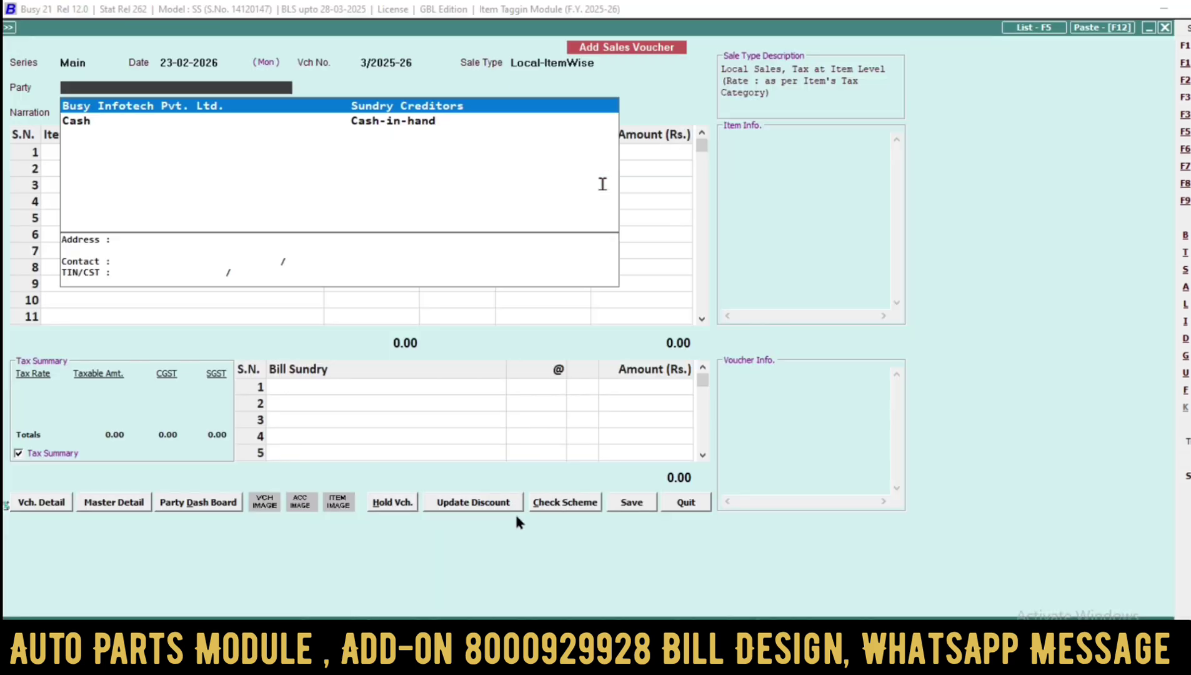
{"action": "key", "text": "Down"}
{"action": "key", "text": "Return"}
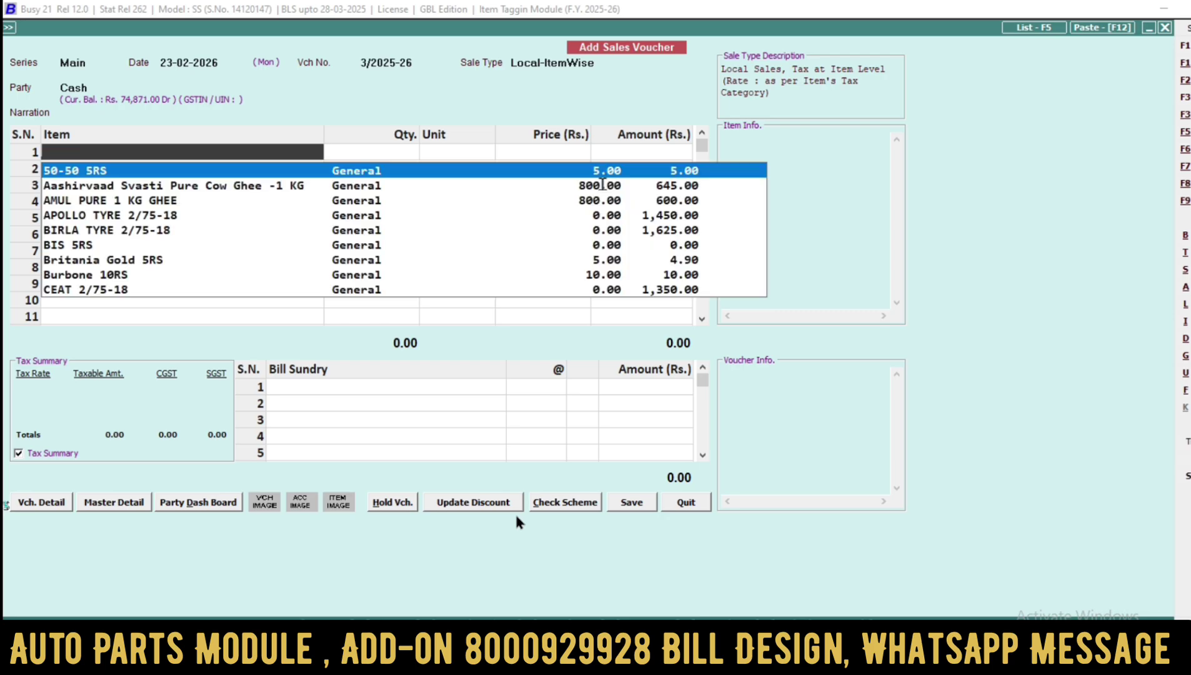
- Filter the items by 18 and choose APOLLO TYRE 2/75-18 for the new voucher's first line
{"action": "type", "text": "18"}
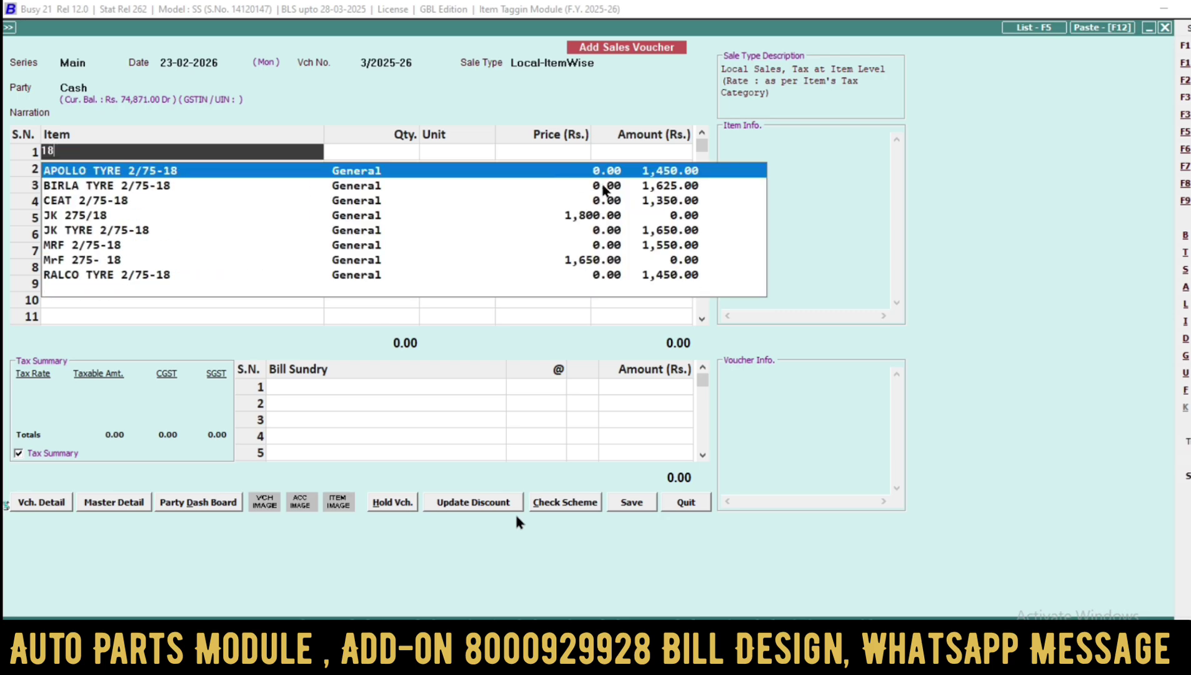
{"action": "key", "text": "Return"}
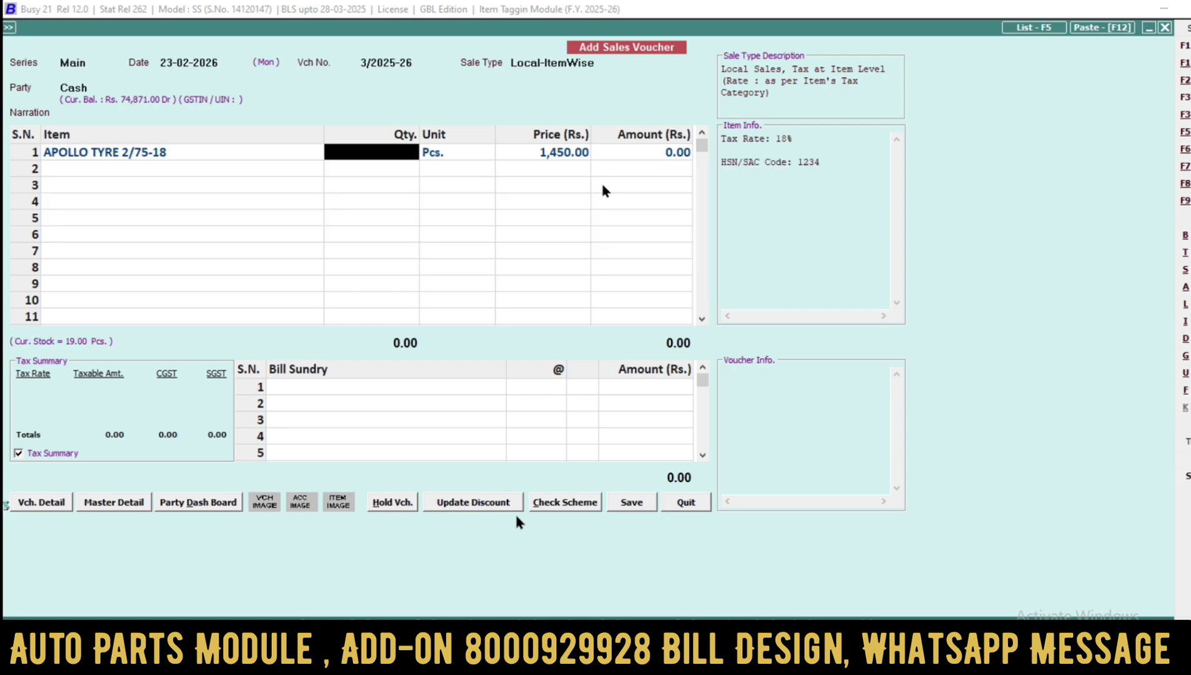